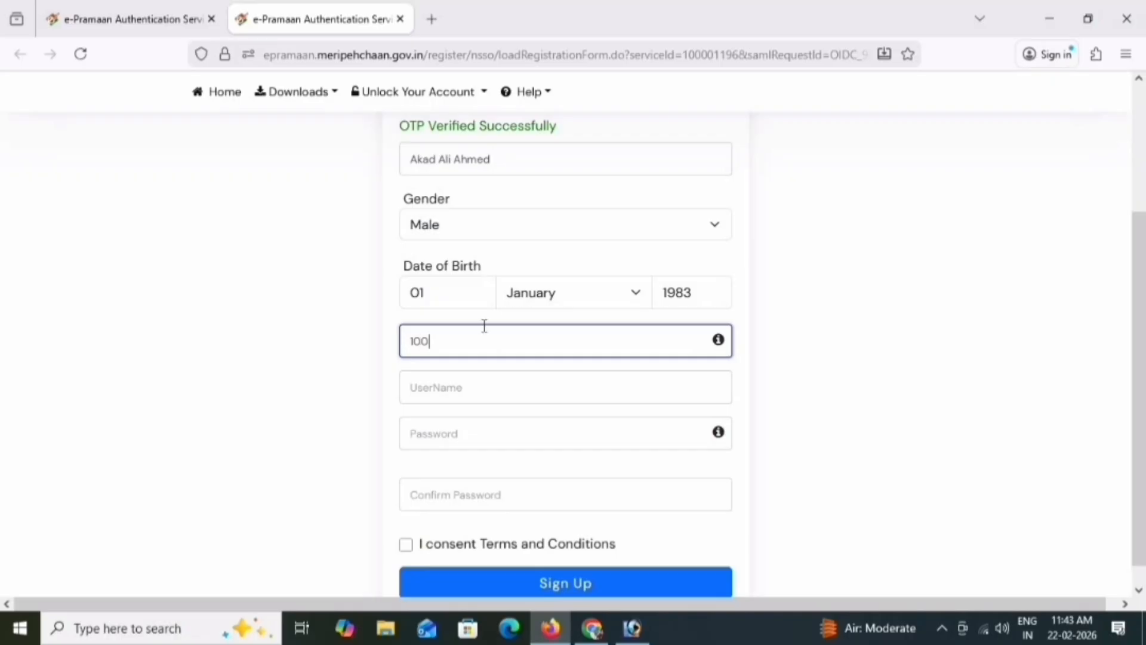
Enter the account username, then fill in the account password and its confirmation on the registration form.
key(Tab)
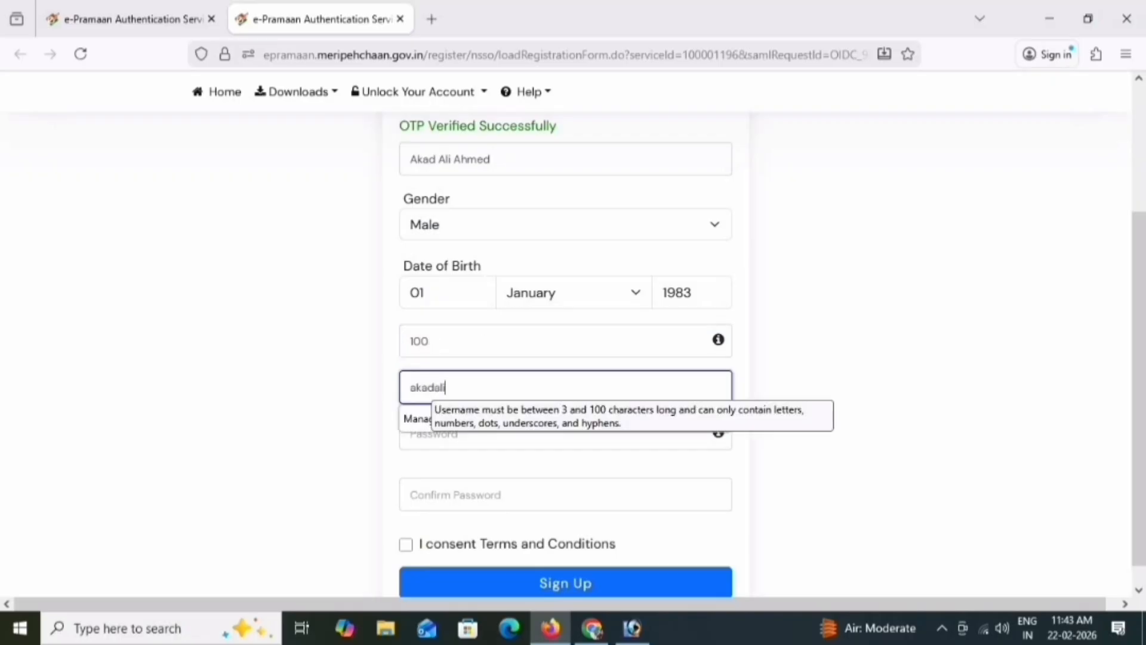
key(Tab)
text(•••••)
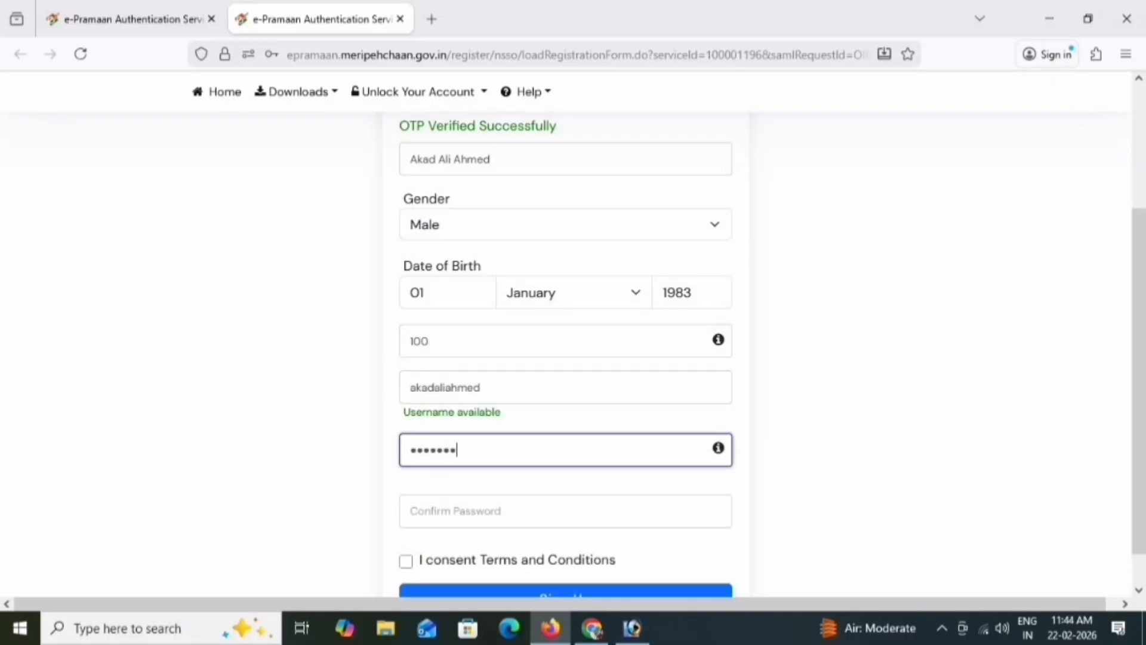
key(Tab)
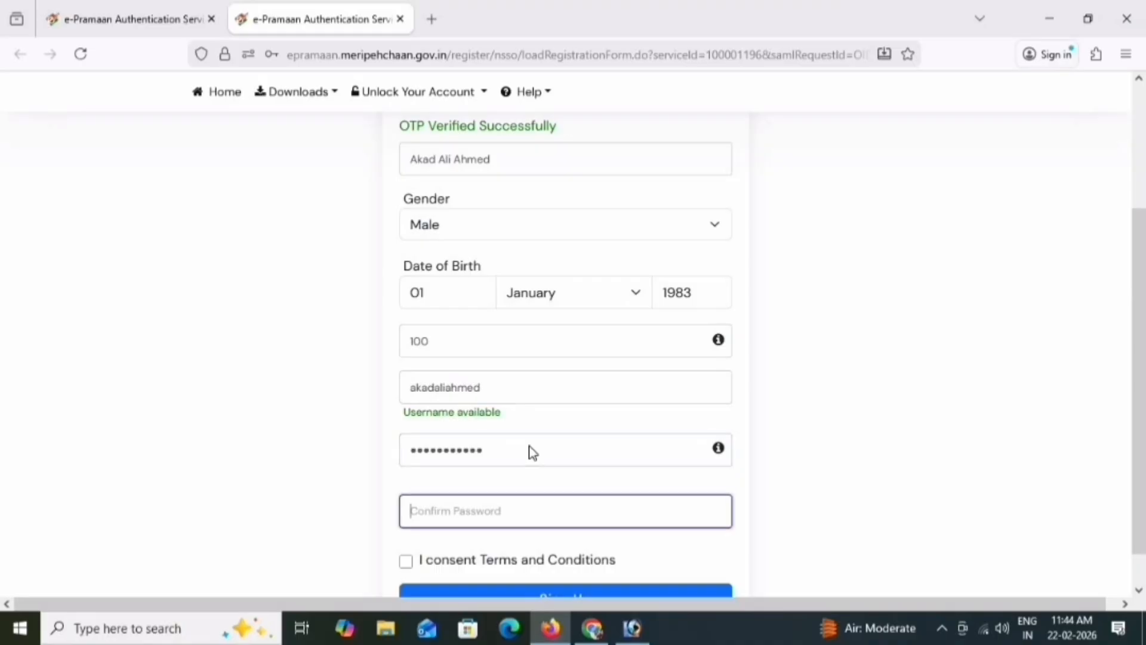
click(717, 516)
text(•••)
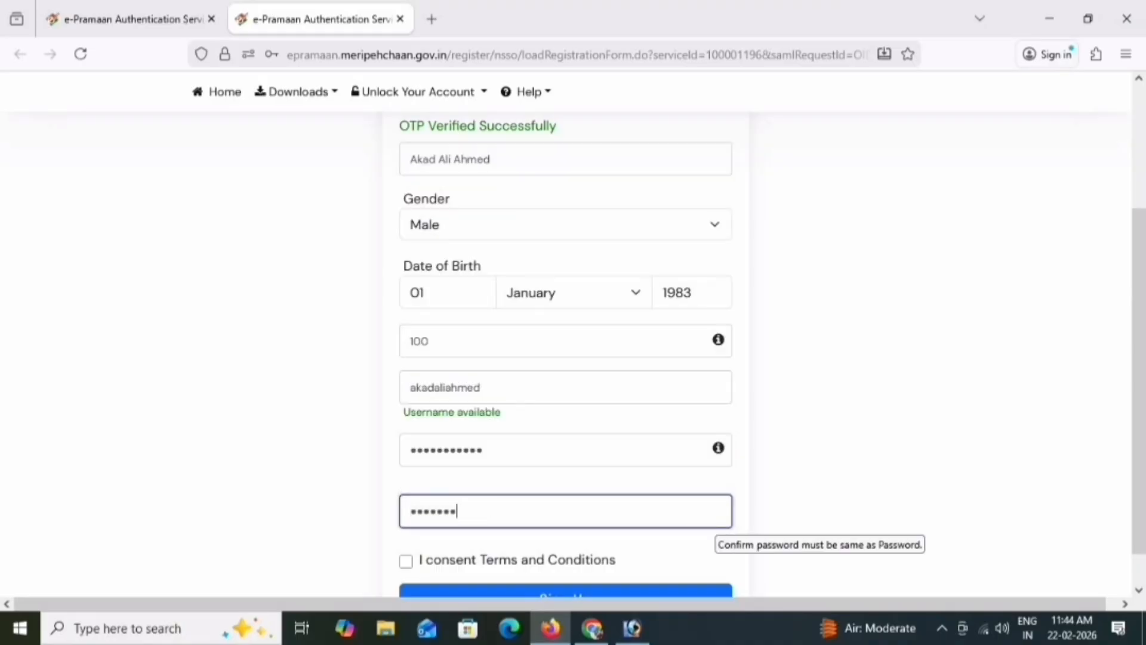
text(••••)
Consent to and accept the Terms and Conditions, and submit the sign-up form.
click(701, 555)
scroll(525, 557, down, 1)
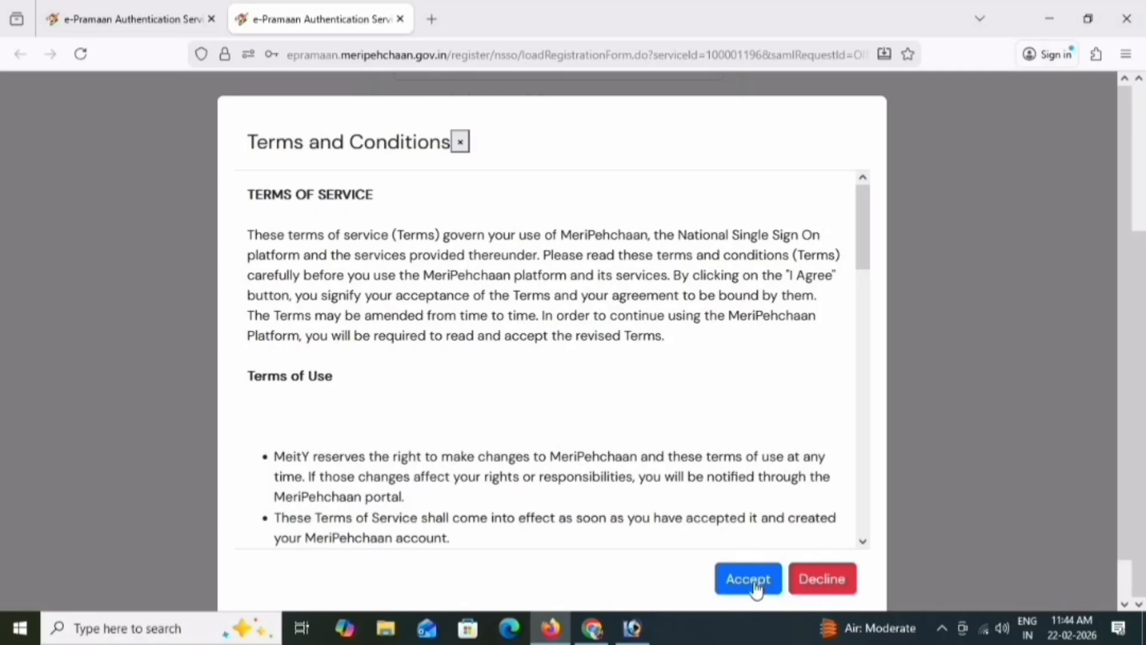
click(753, 582)
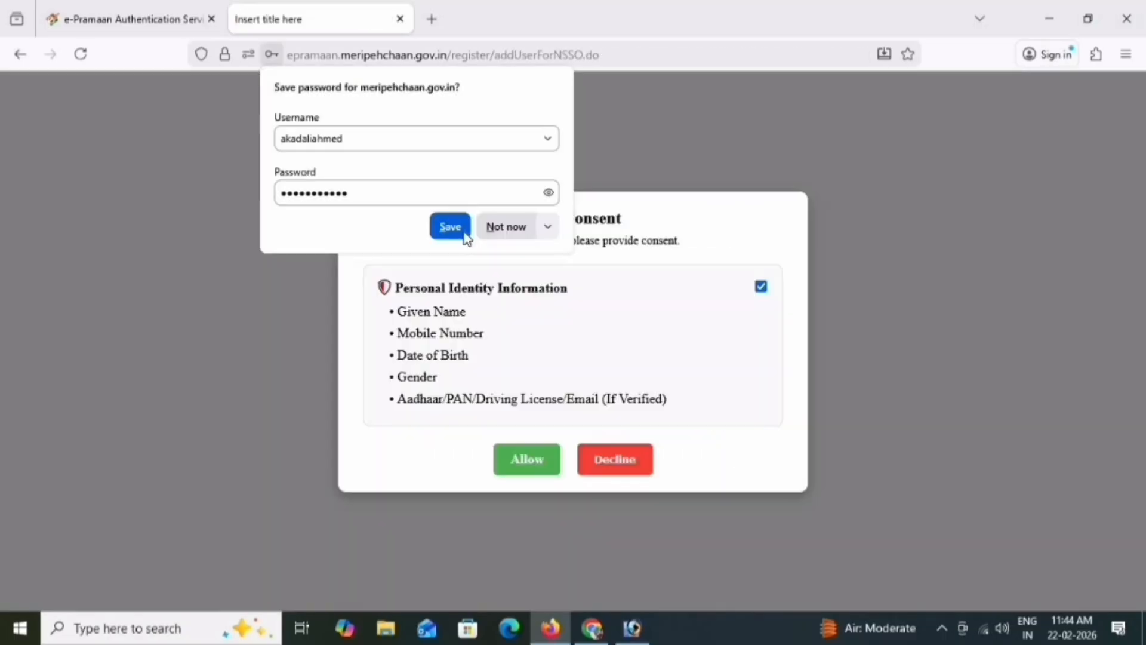
click(507, 227)
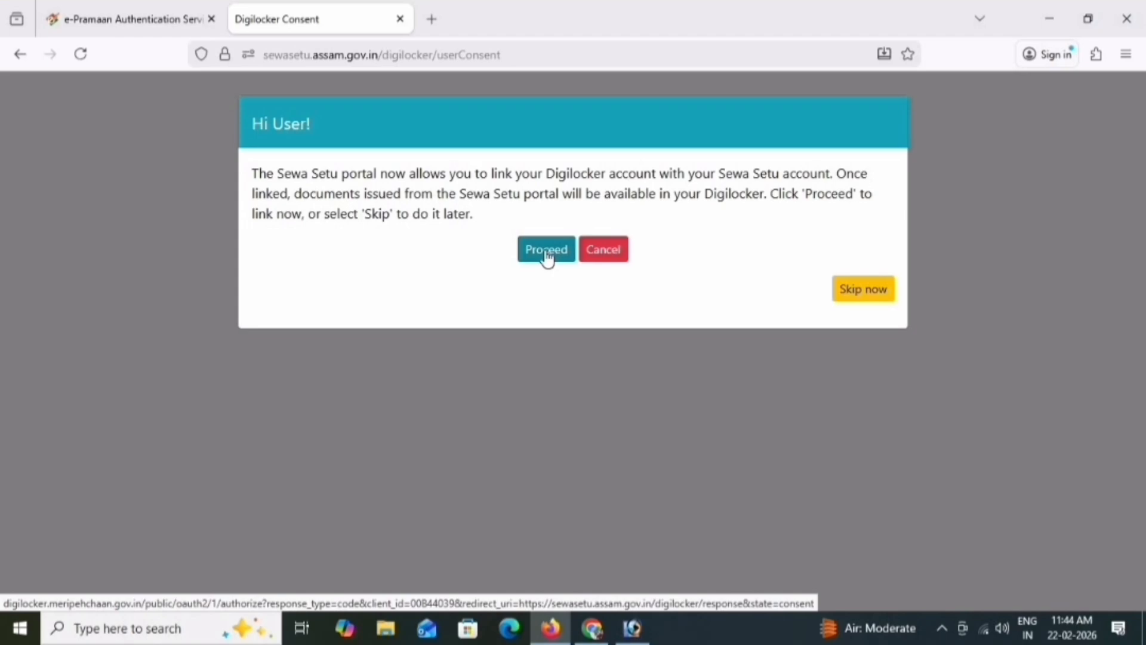
Link DigiLocker to Sewa Setu, allowing access to the Aadhaar Card, Driving License, PAN Verification Record and DigiLocker Drive.
click(547, 250)
click(764, 272)
click(764, 295)
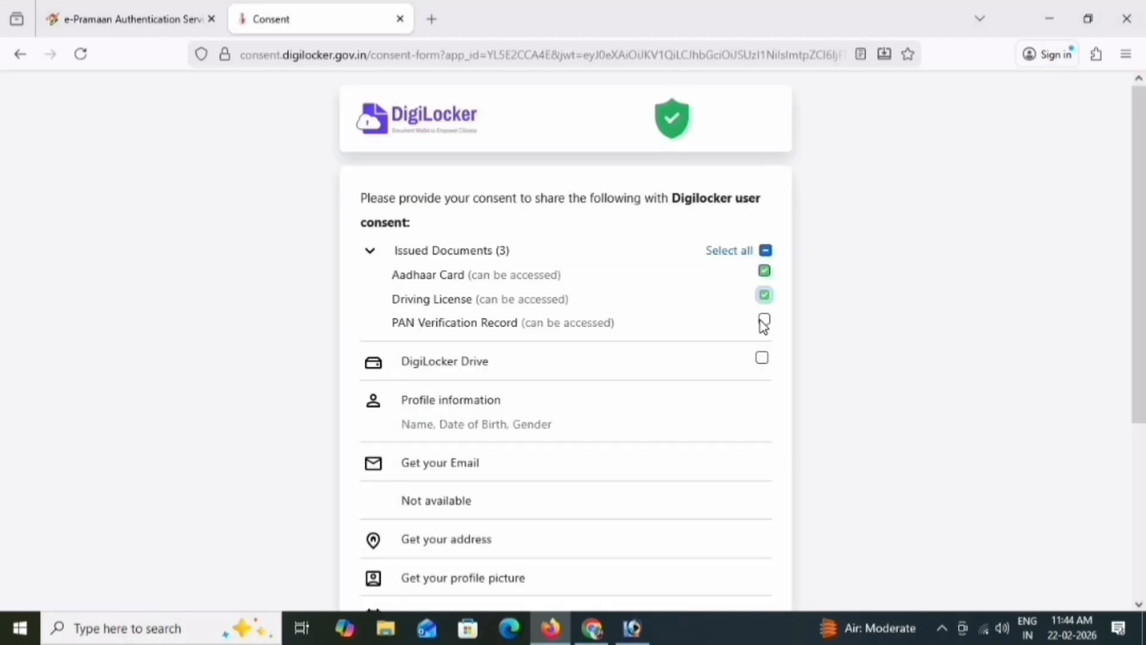
click(764, 322)
click(761, 357)
scroll(762, 360, down, 5)
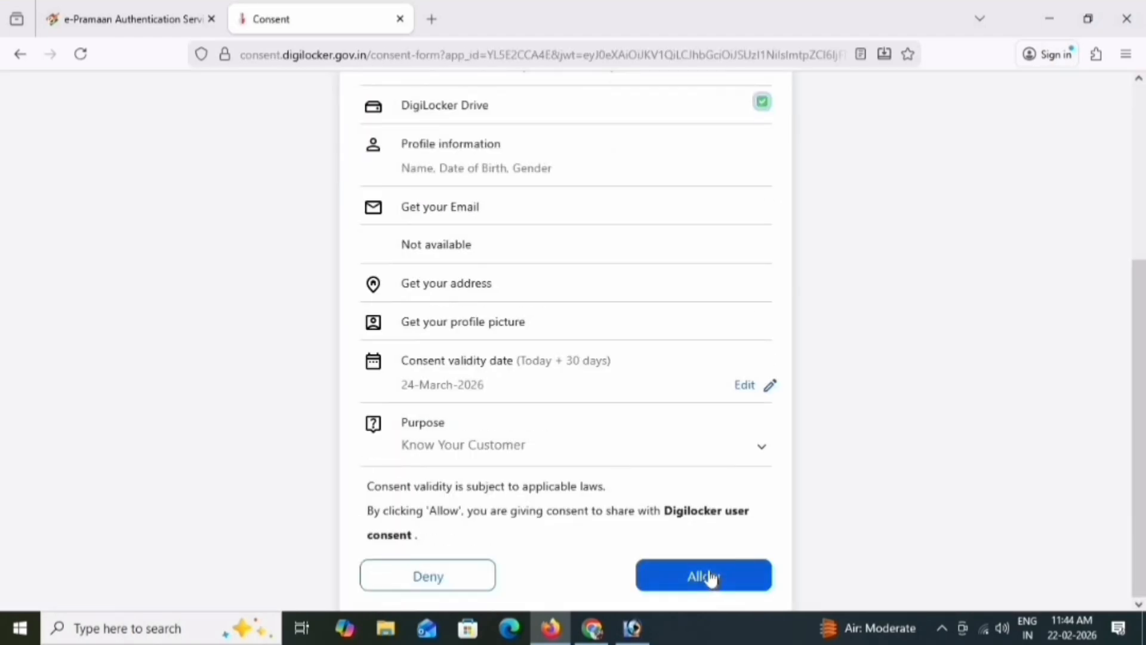
click(710, 578)
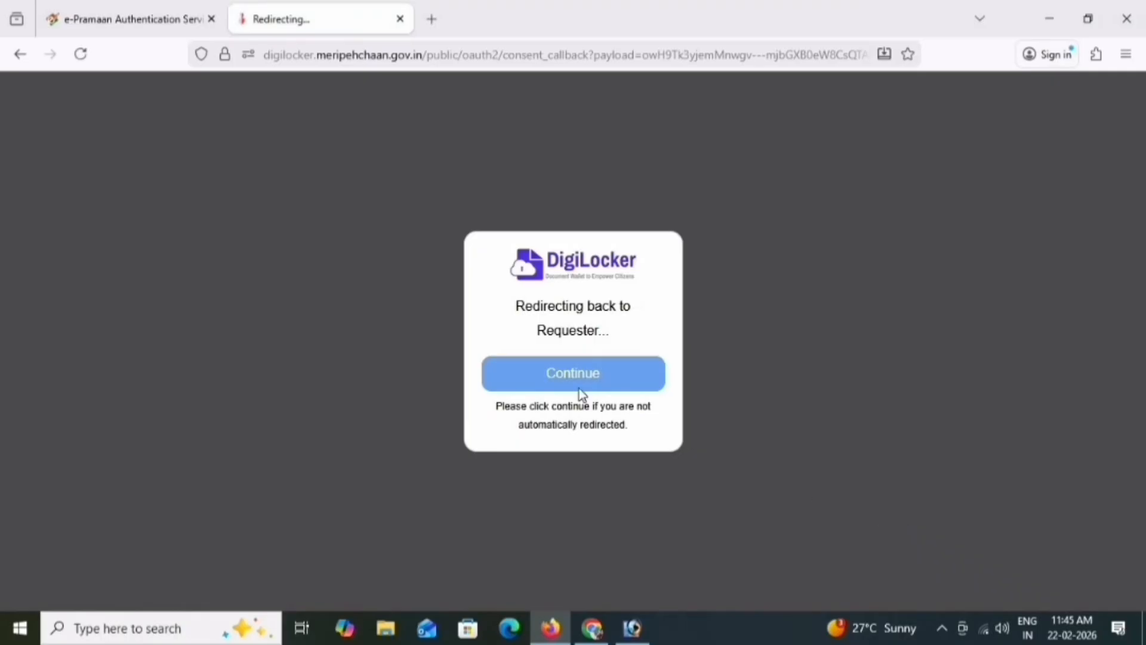
click(574, 382)
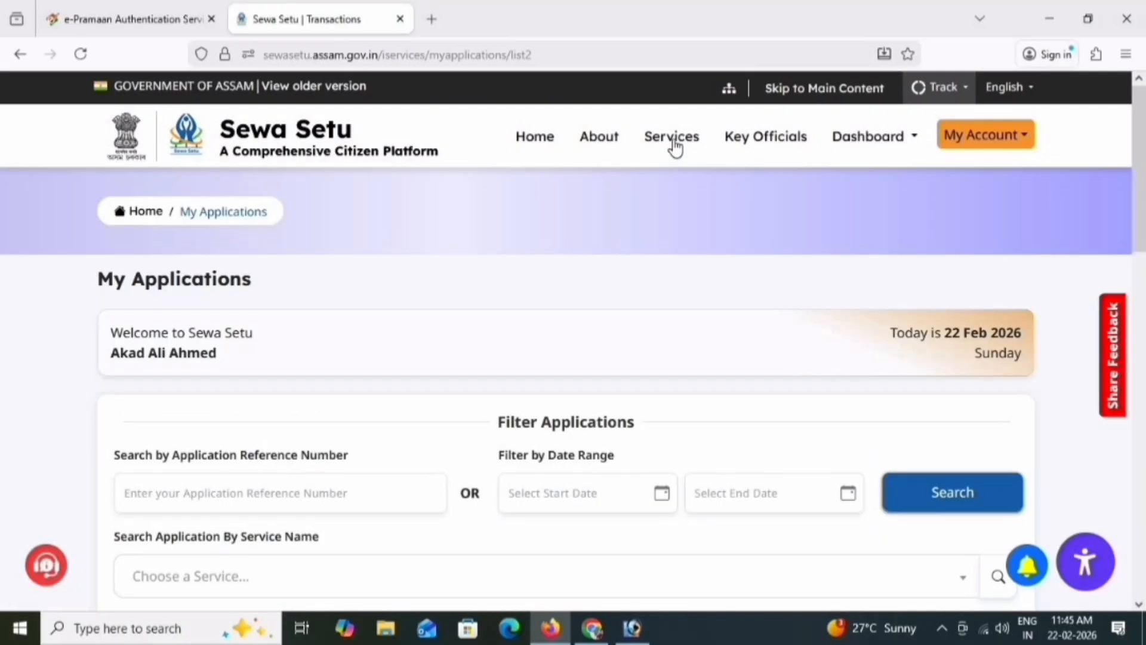
Search the Sewa Setu list of services for "employment ex".
click(673, 141)
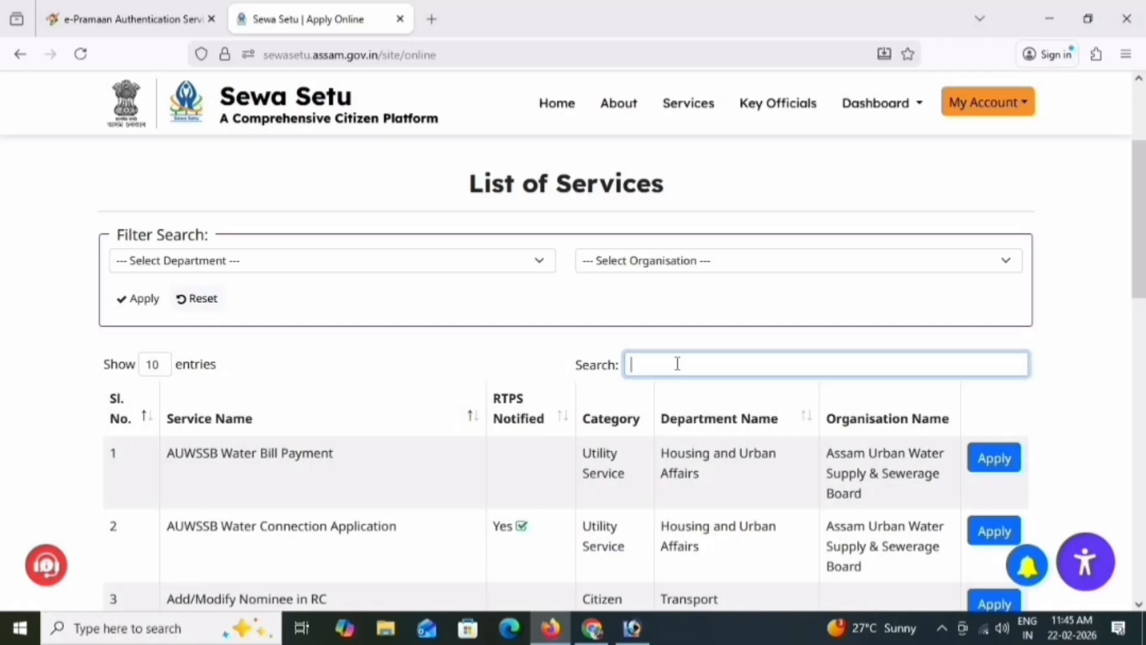
text(employm)
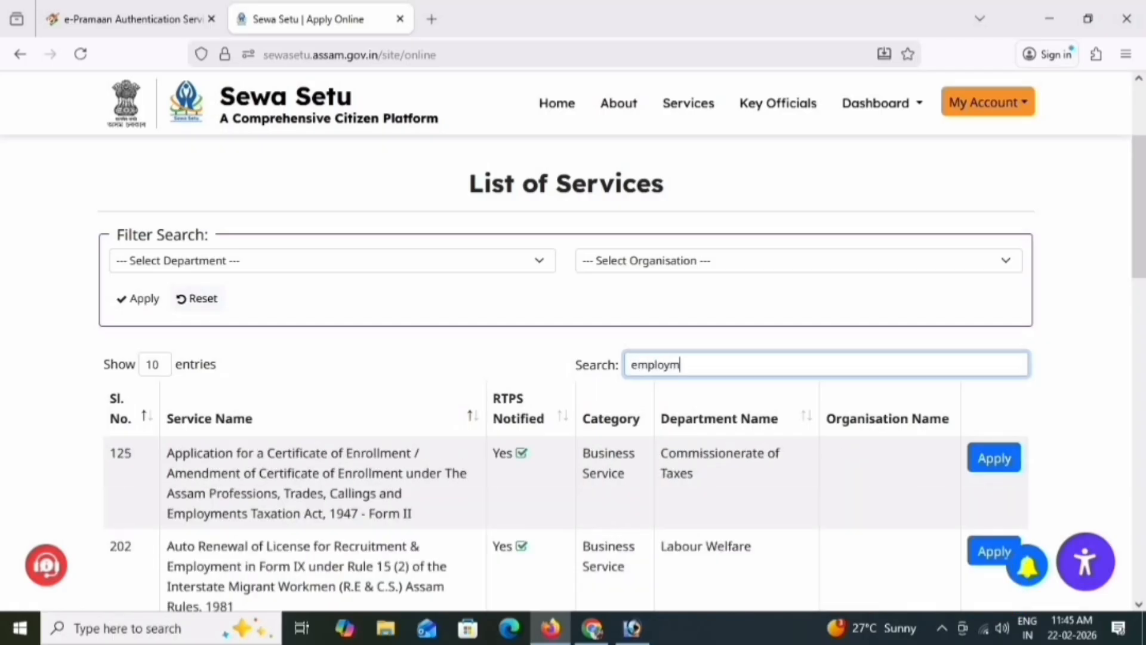
text(ent ex)
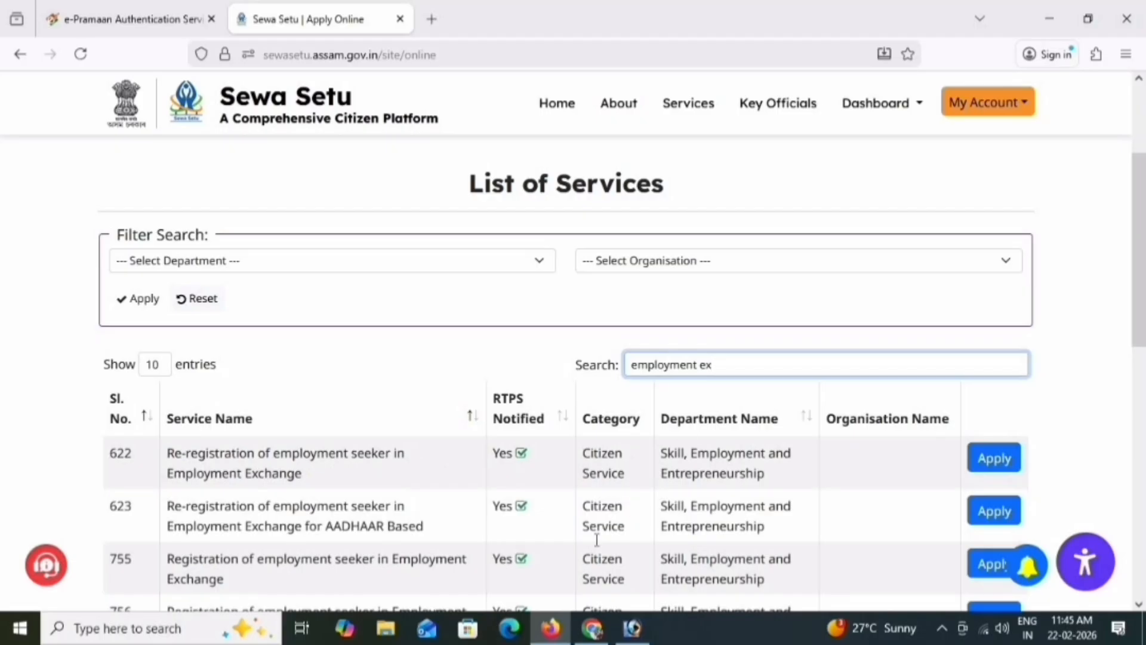
scroll(497, 500, down, 2)
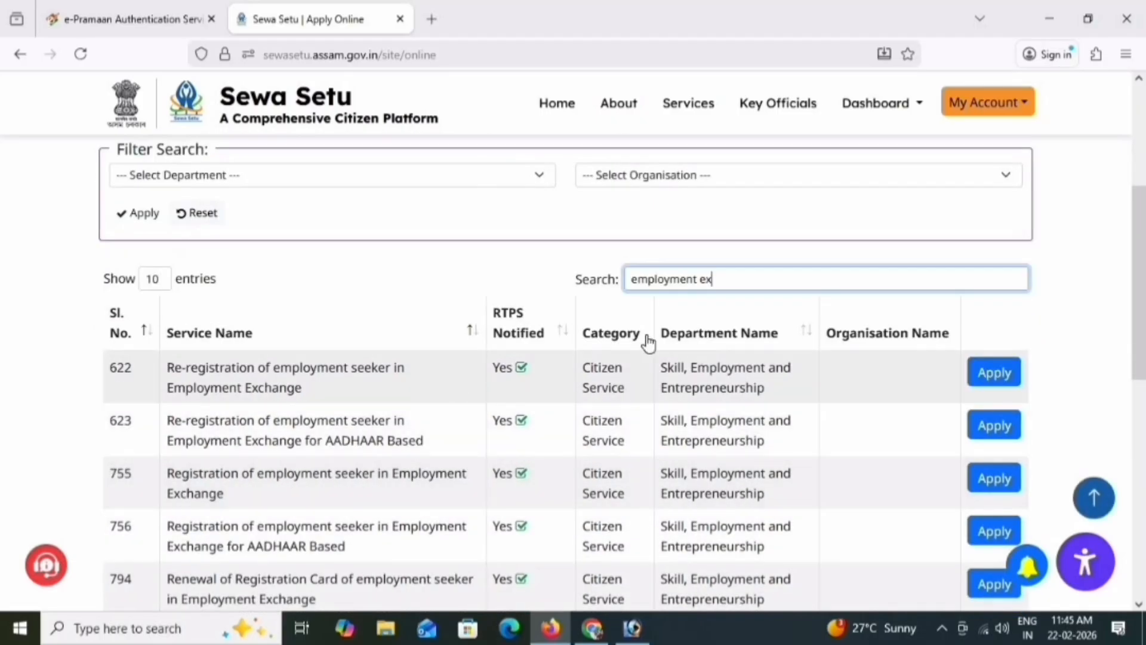
scroll(343, 469, down, 2)
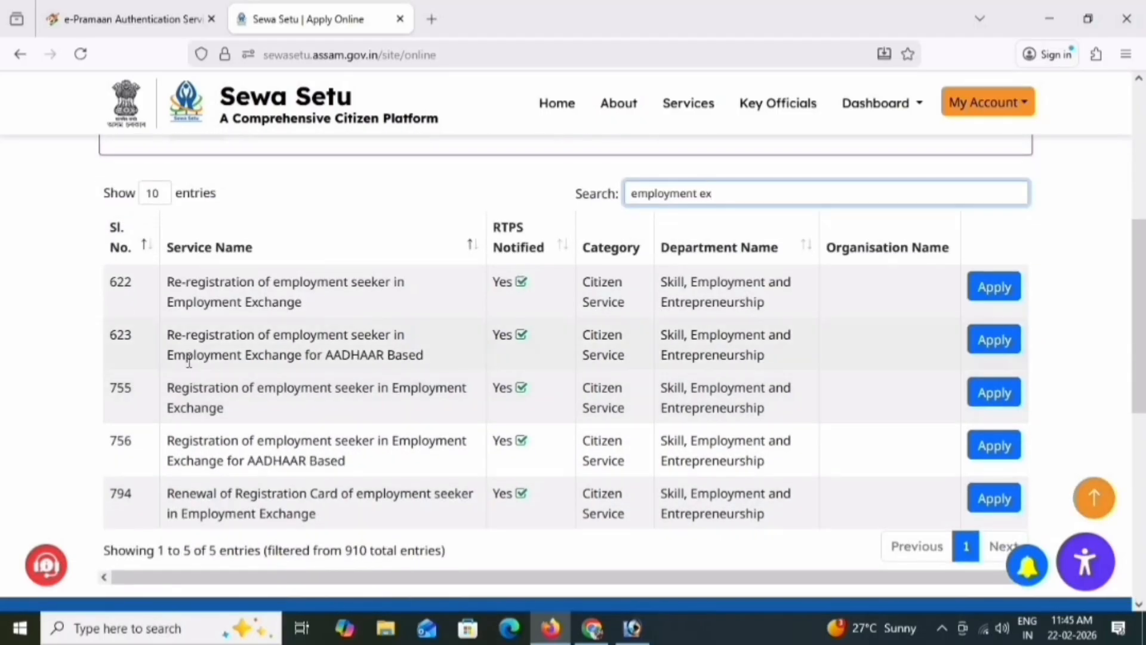
Apply with Aadhaar for the service "Registration of employment seeker in Employment Exchange for AADHAAR Based".
triple_click(231, 455)
click(992, 449)
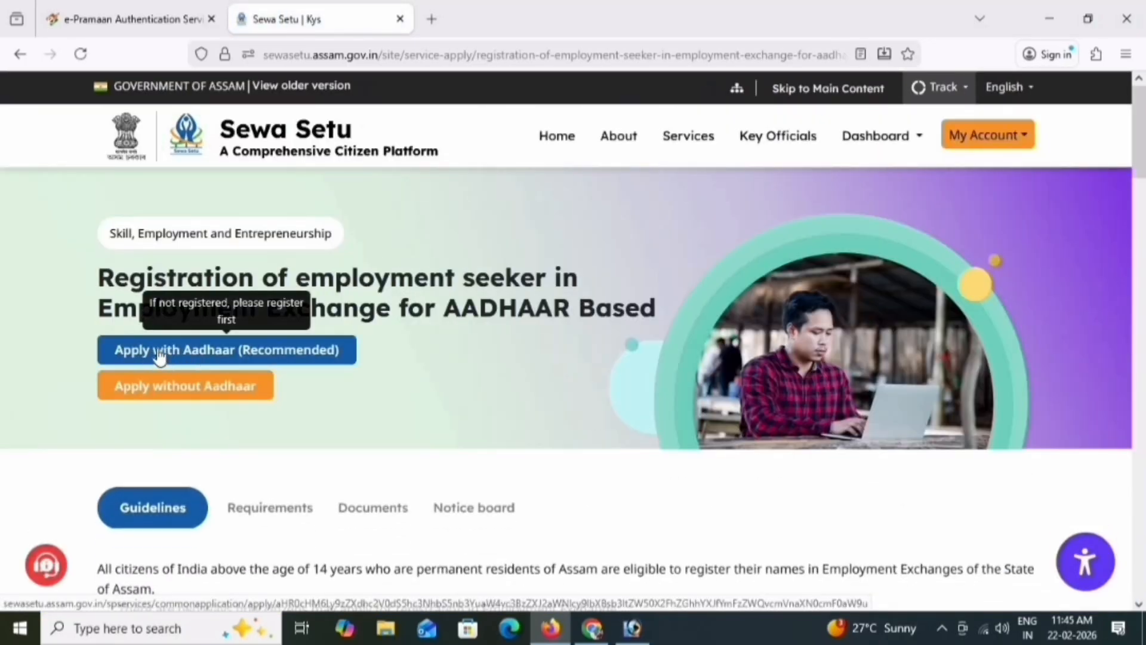
click(177, 353)
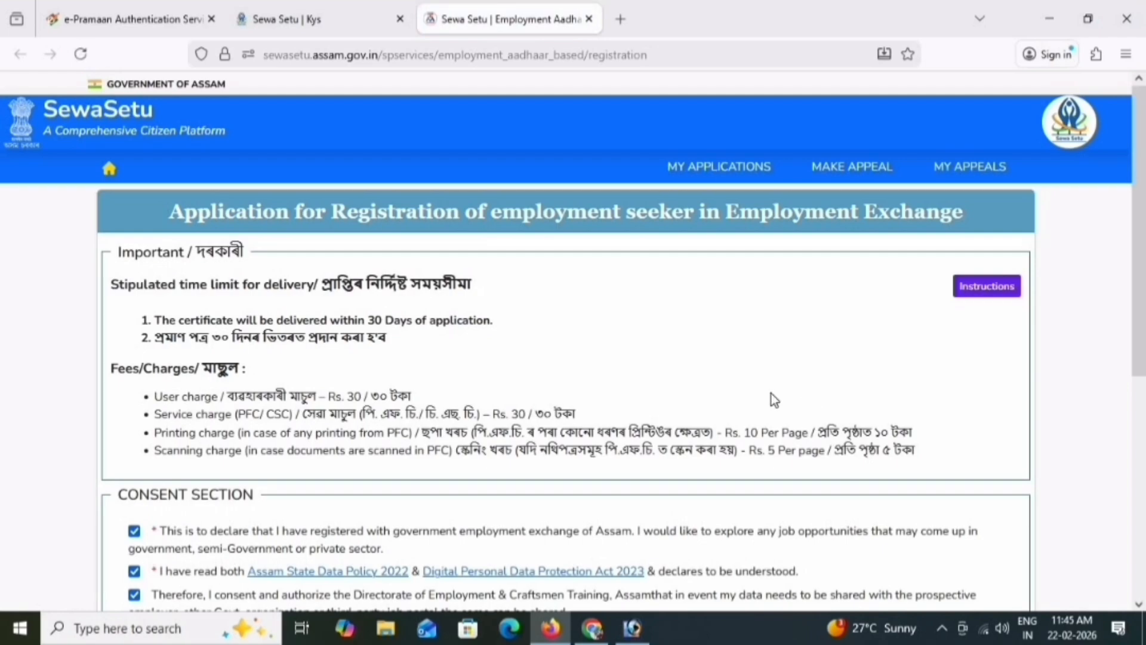
Accept the Aadhaar holder declaration, enter the applicant's Aadhaar number and full name, and request Aadhaar verification.
scroll(751, 387, down, 5)
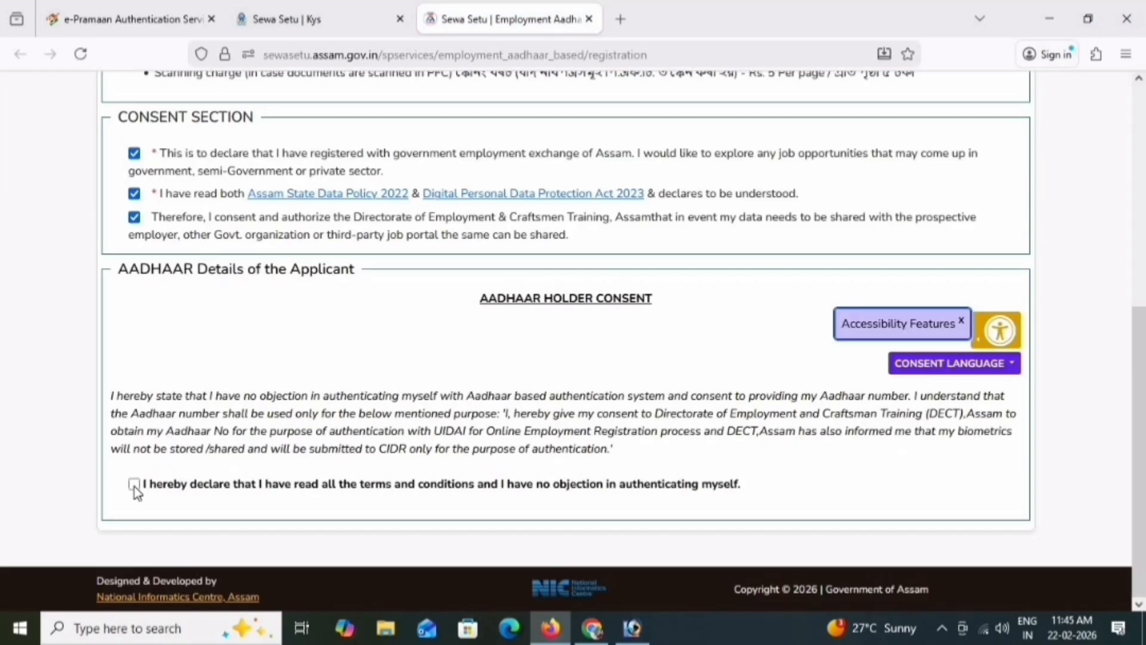
click(134, 485)
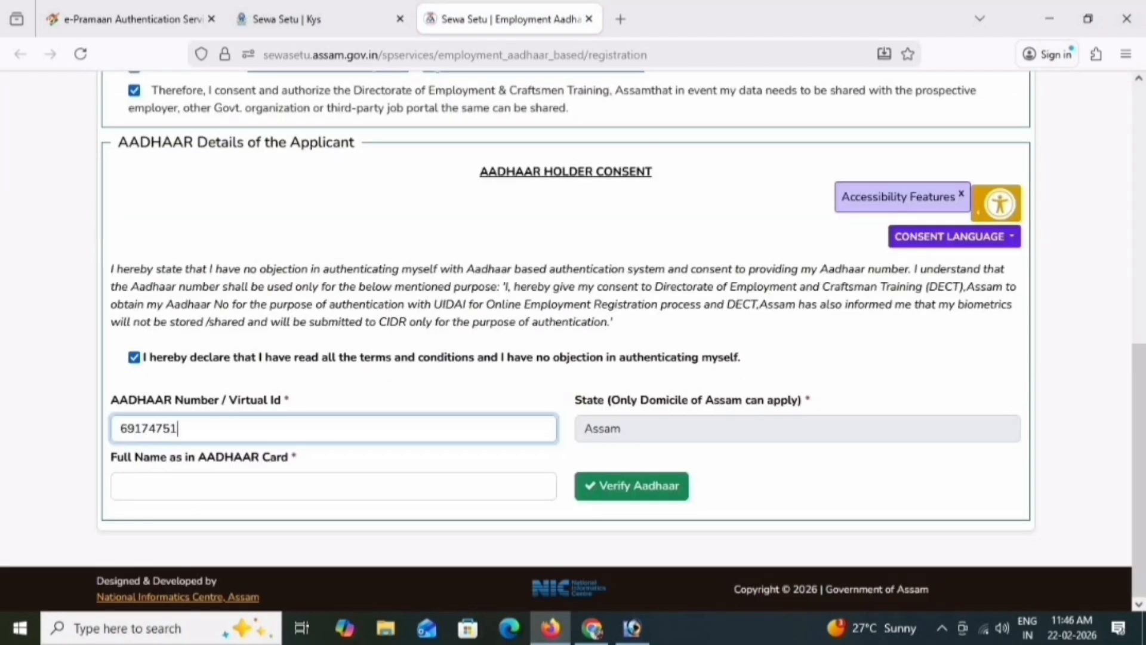
key(Tab)
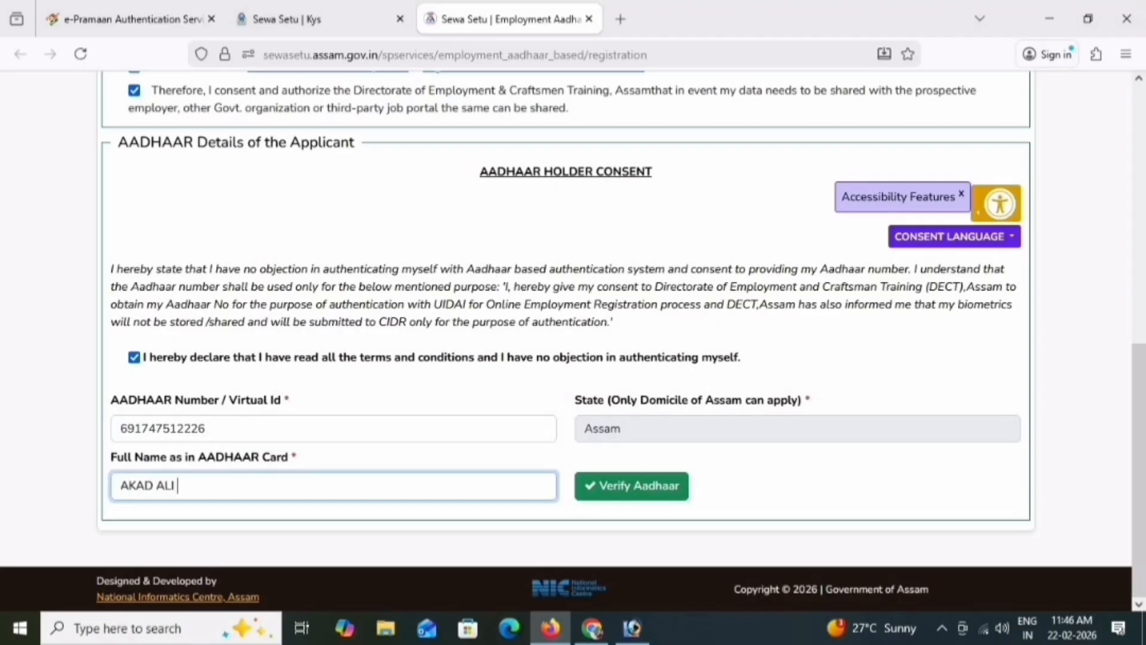
click(632, 493)
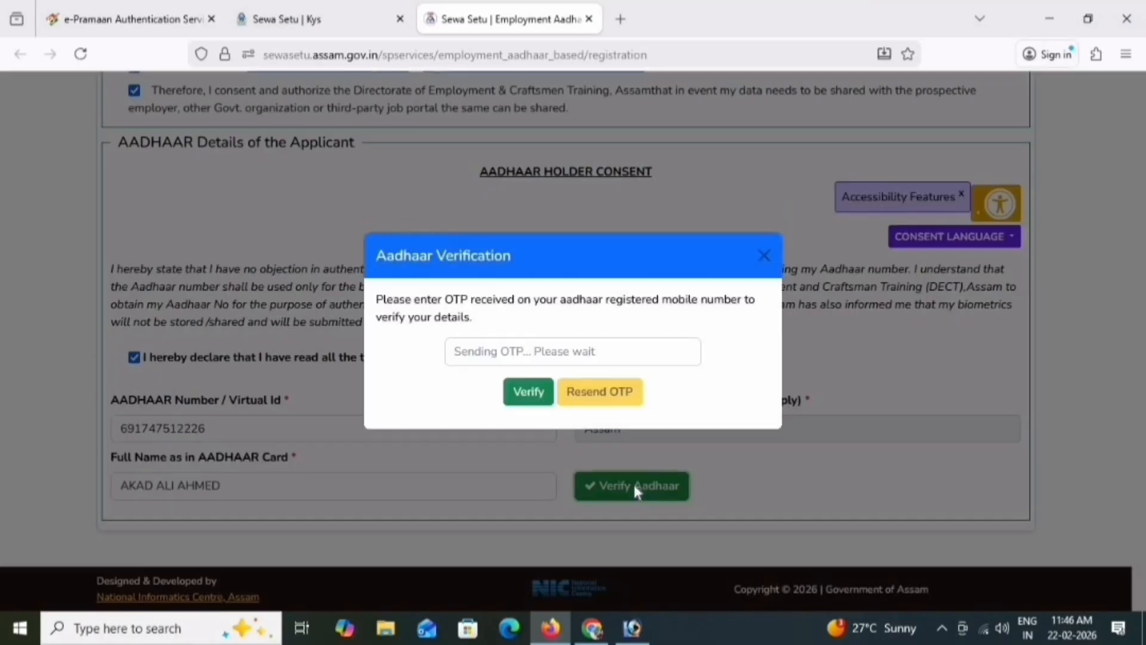
Enter the OTP received on the registered mobile number and verify the Aadhaar details.
click(537, 364)
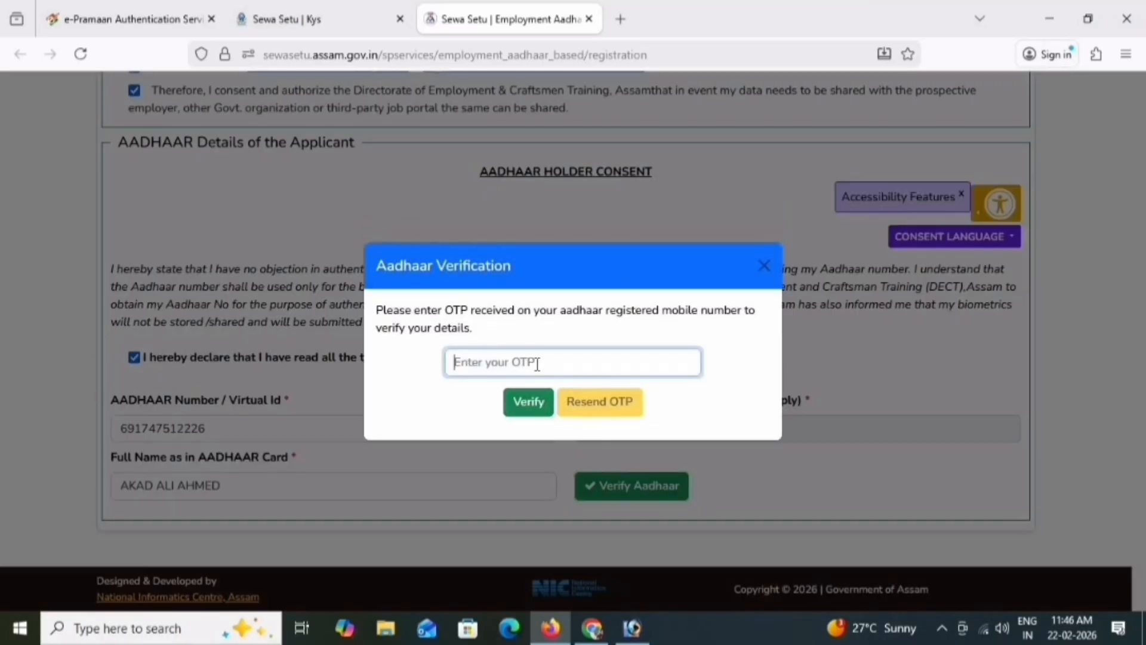
click(523, 412)
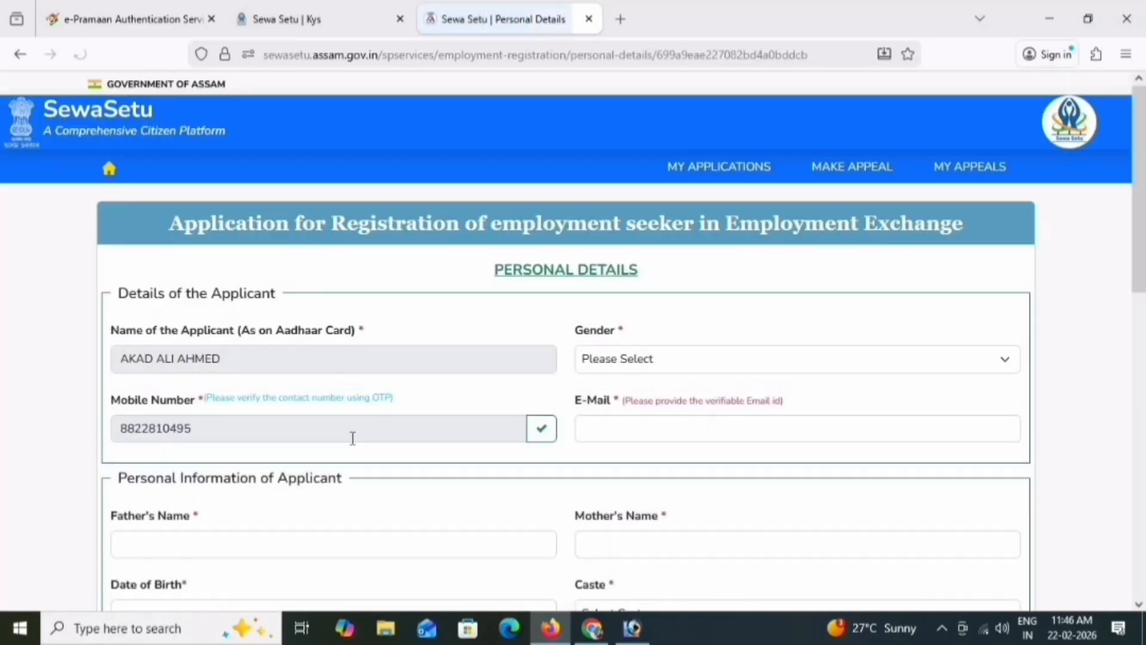
Set the applicant's gender to Male and fill in the applicant's e-mail address.
scroll(599, 381, down, 3)
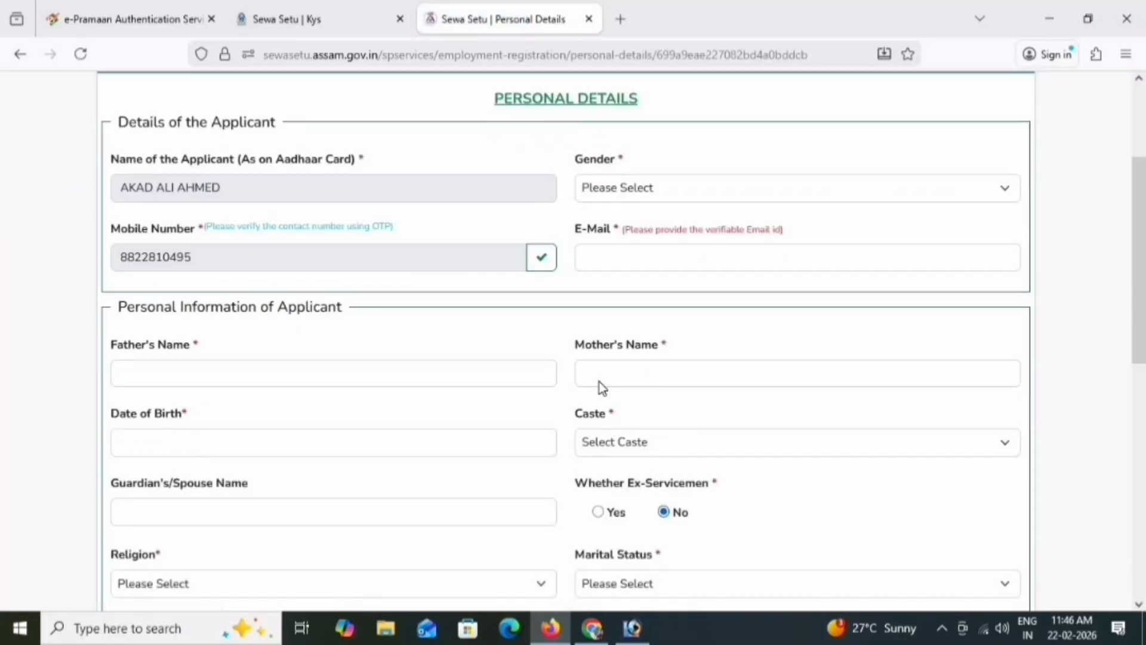
click(621, 194)
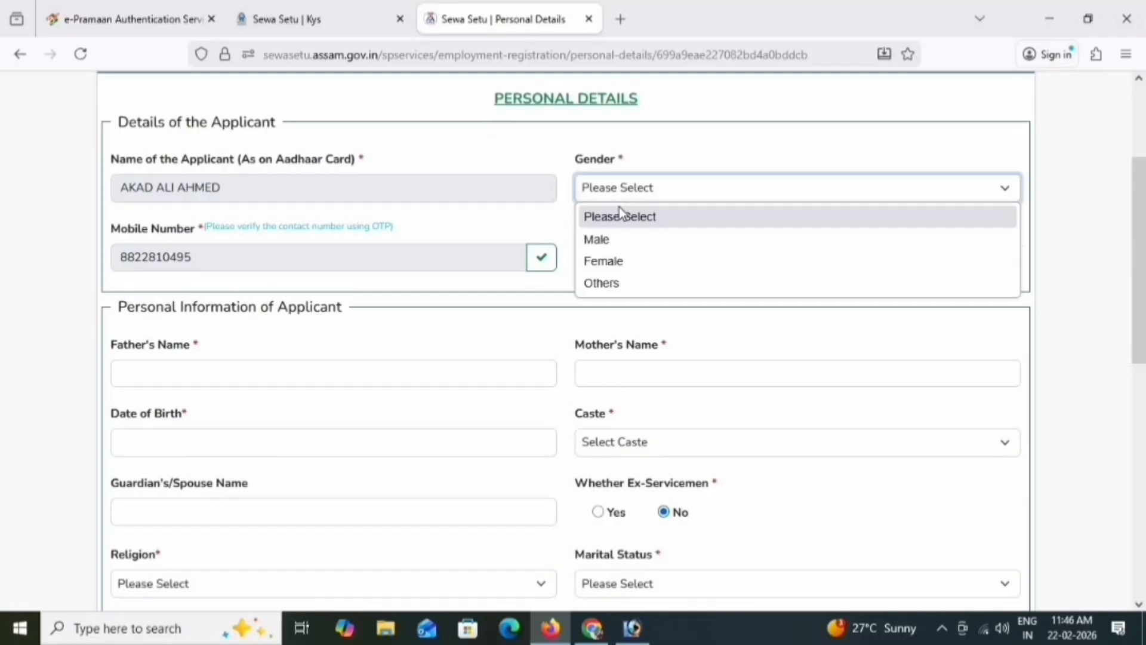
click(623, 242)
click(624, 257)
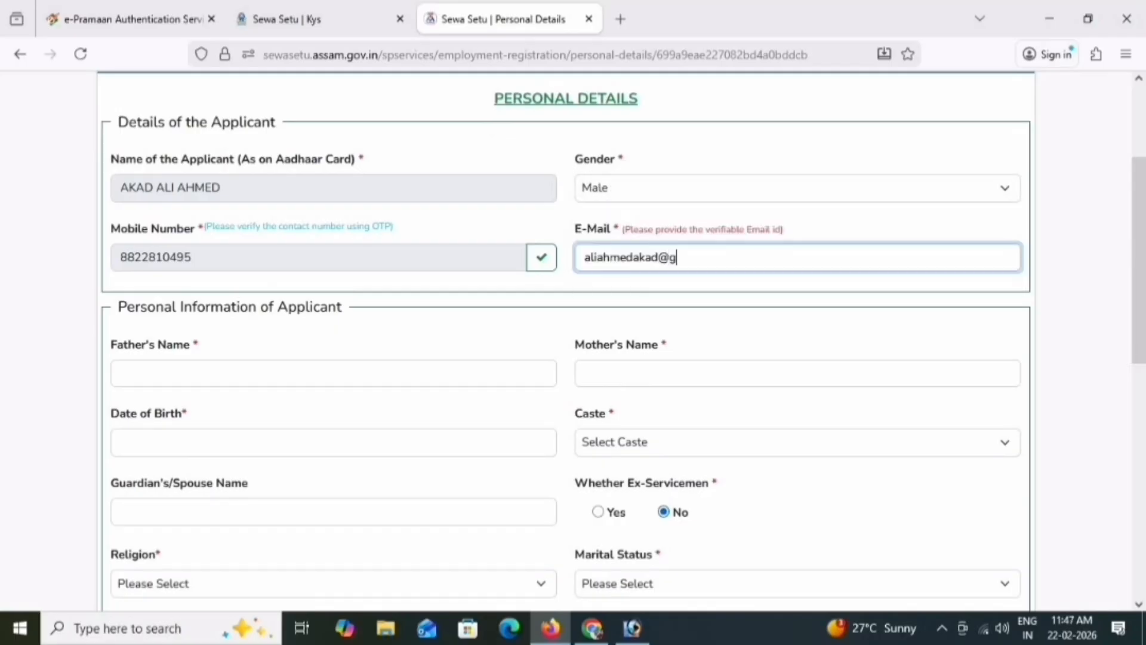
Fill in the father's name and mother's name in the applicant's personal information.
key(Tab)
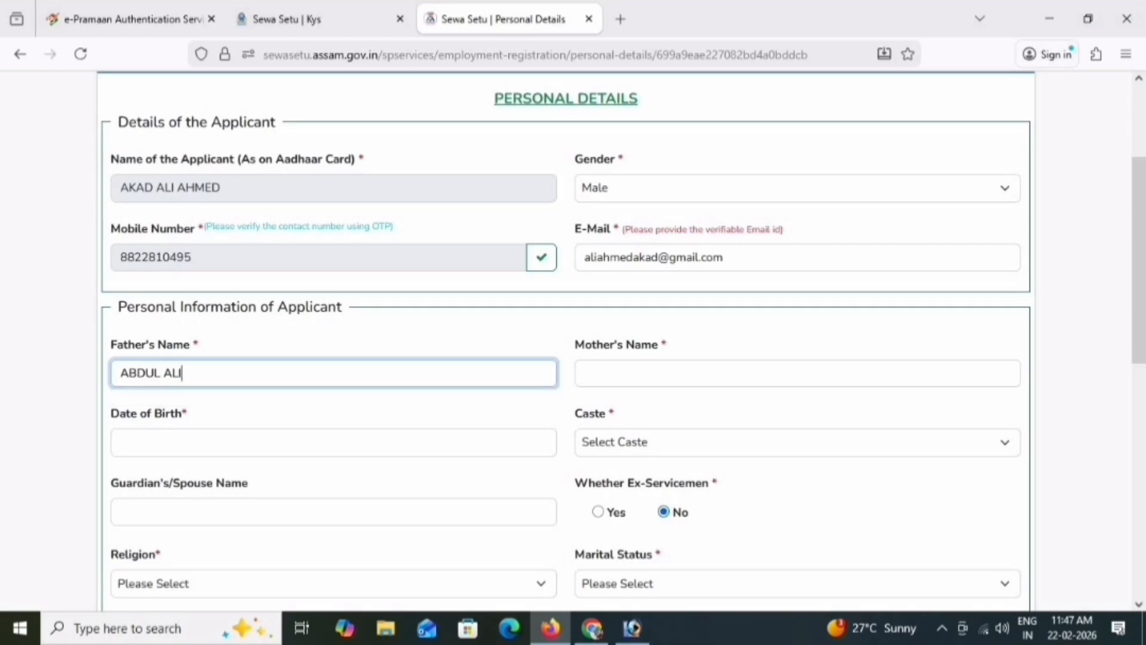
key(Tab)
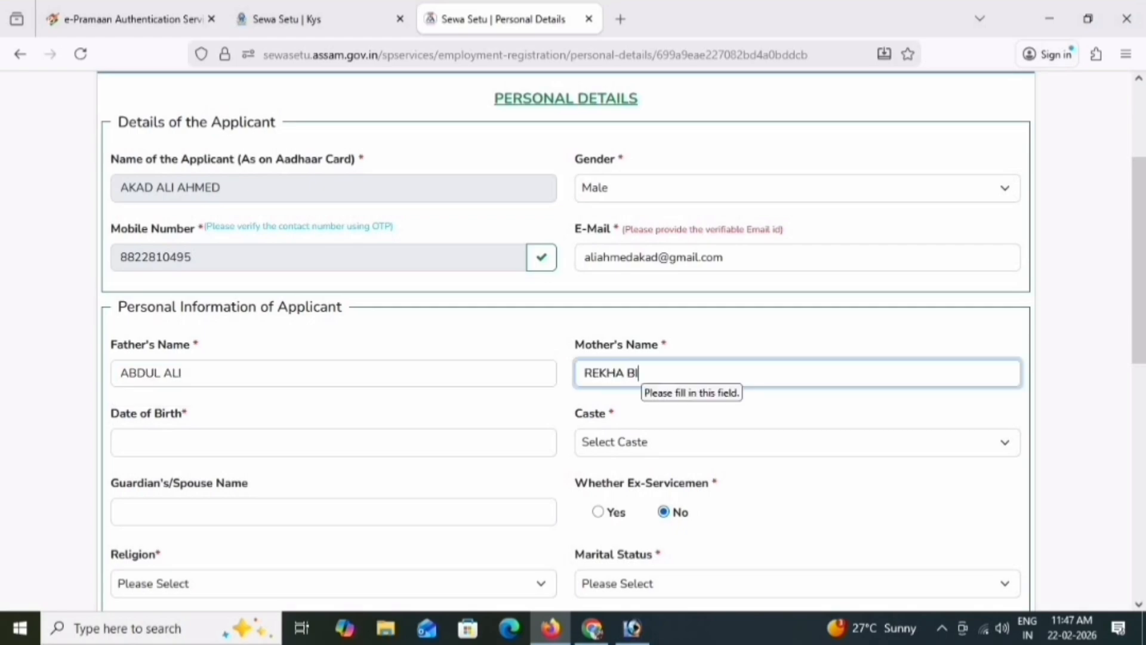
Choose the applicant's date of birth from the calendar.
click(233, 442)
scroll(233, 382, down, 1)
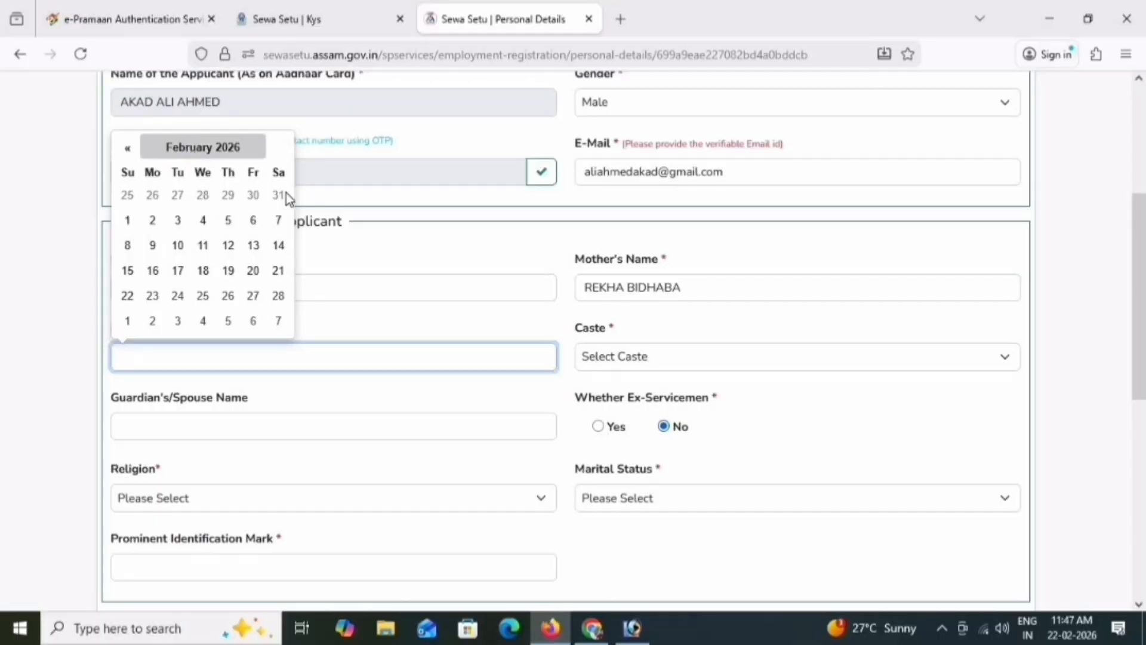
click(202, 149)
click(206, 175)
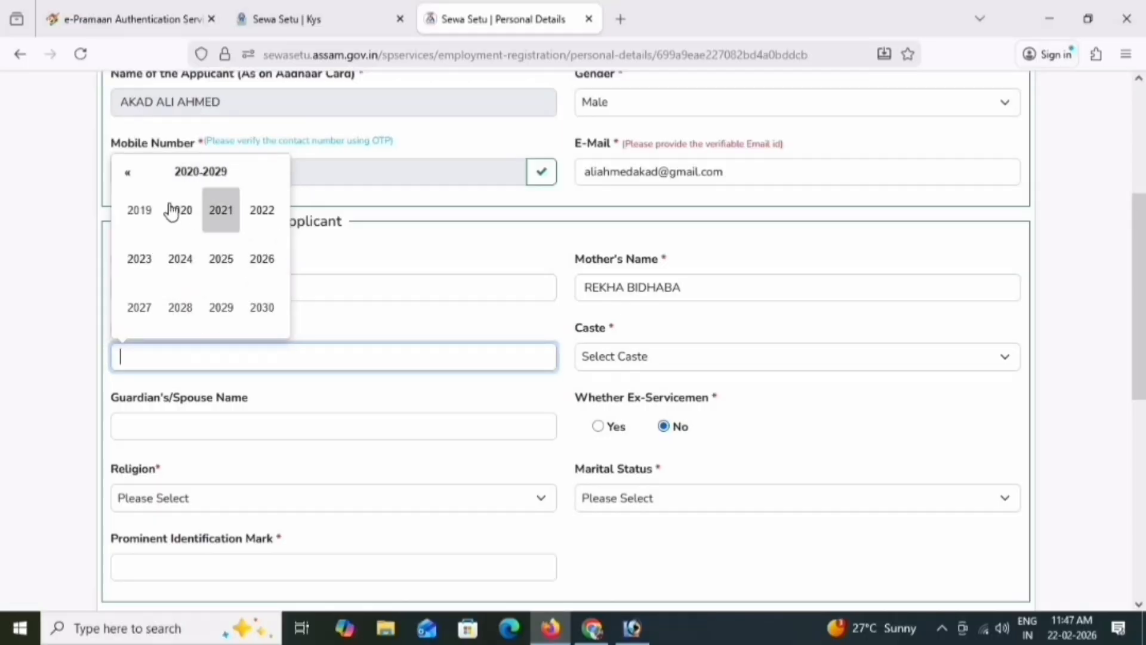
Set the applicant's caste to General, religion to Islam and marital status to Married.
click(619, 363)
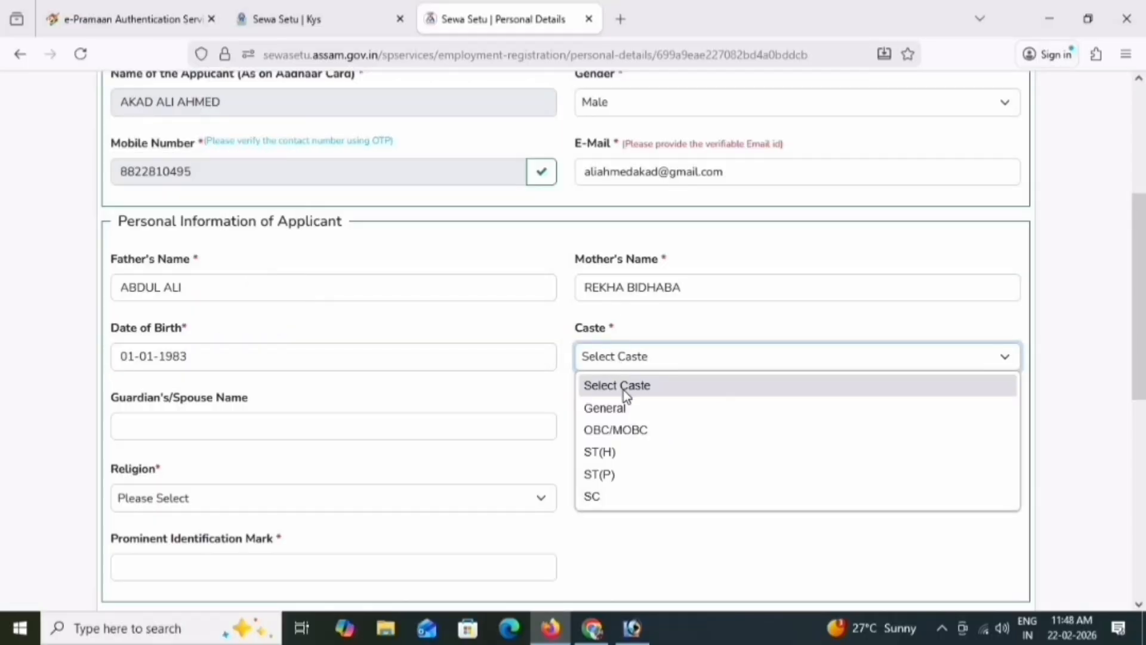
click(619, 407)
scroll(432, 405, down, 4)
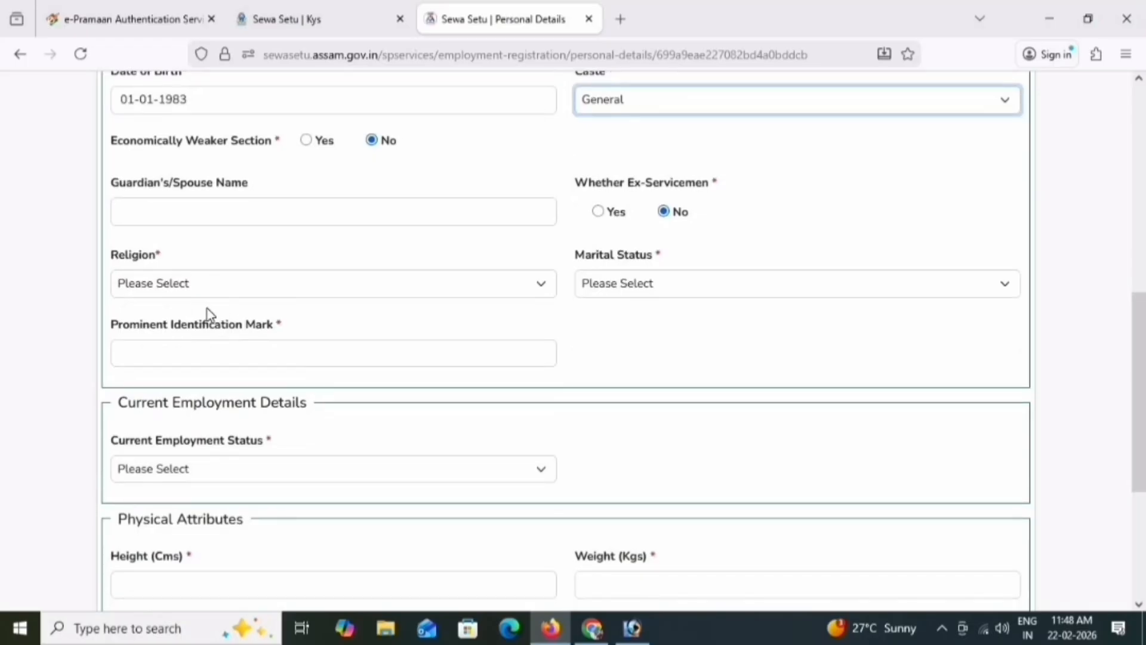
click(208, 283)
click(171, 401)
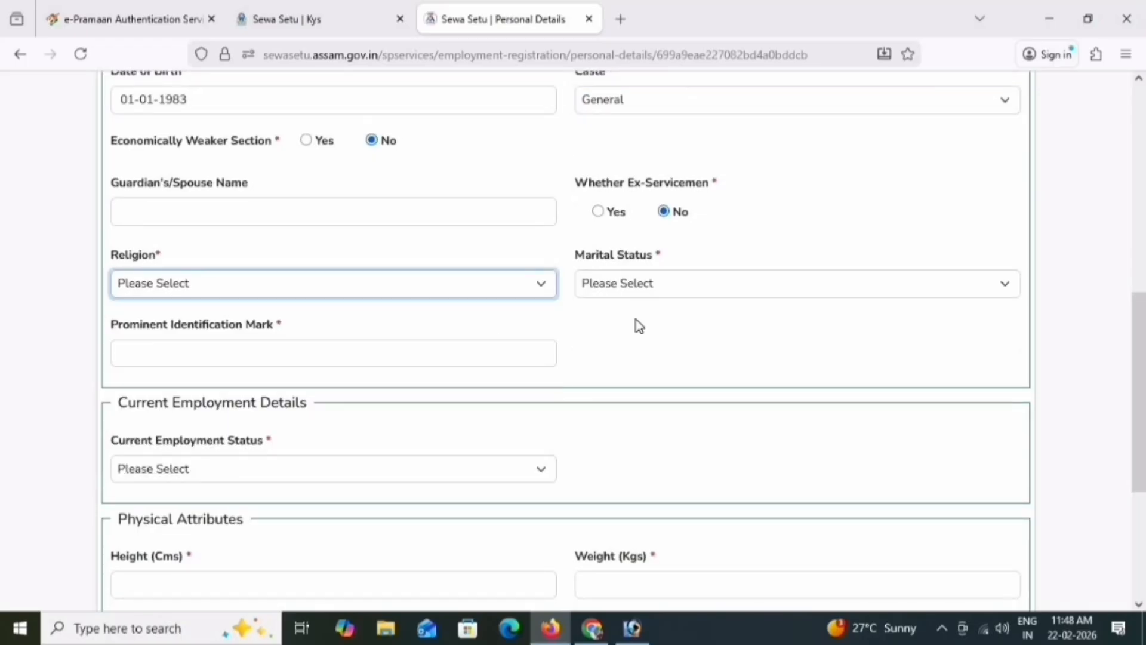
click(678, 284)
key(Return)
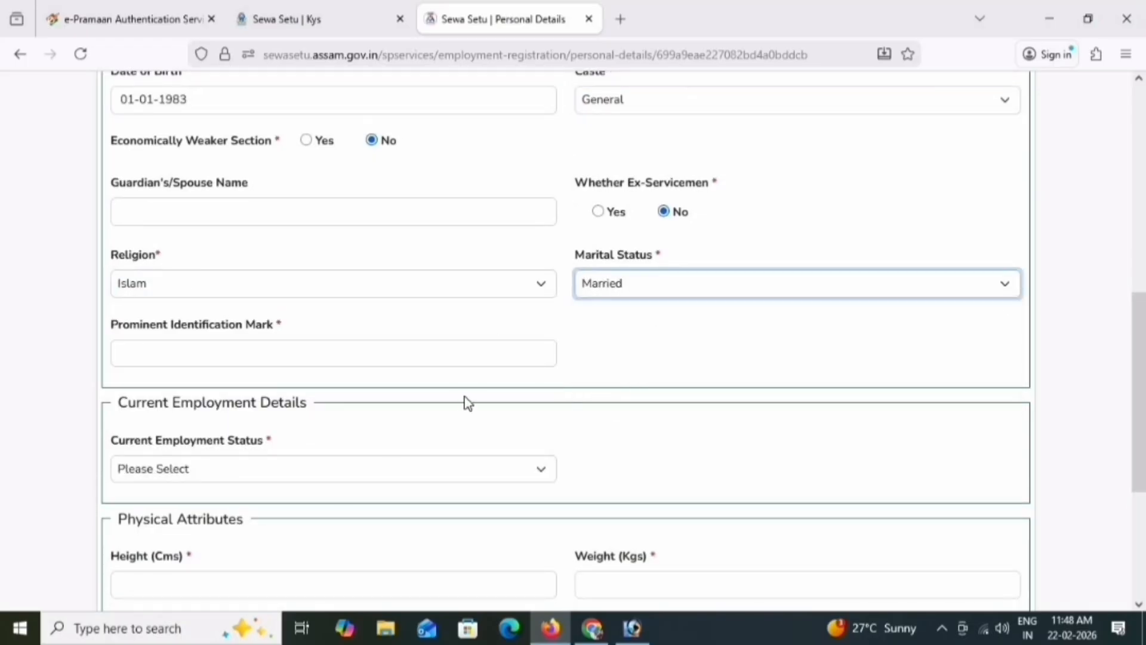
Enter NA as the prominent identification mark and set the current employment status to Unemployed.
scroll(216, 268, down, 3)
click(216, 266)
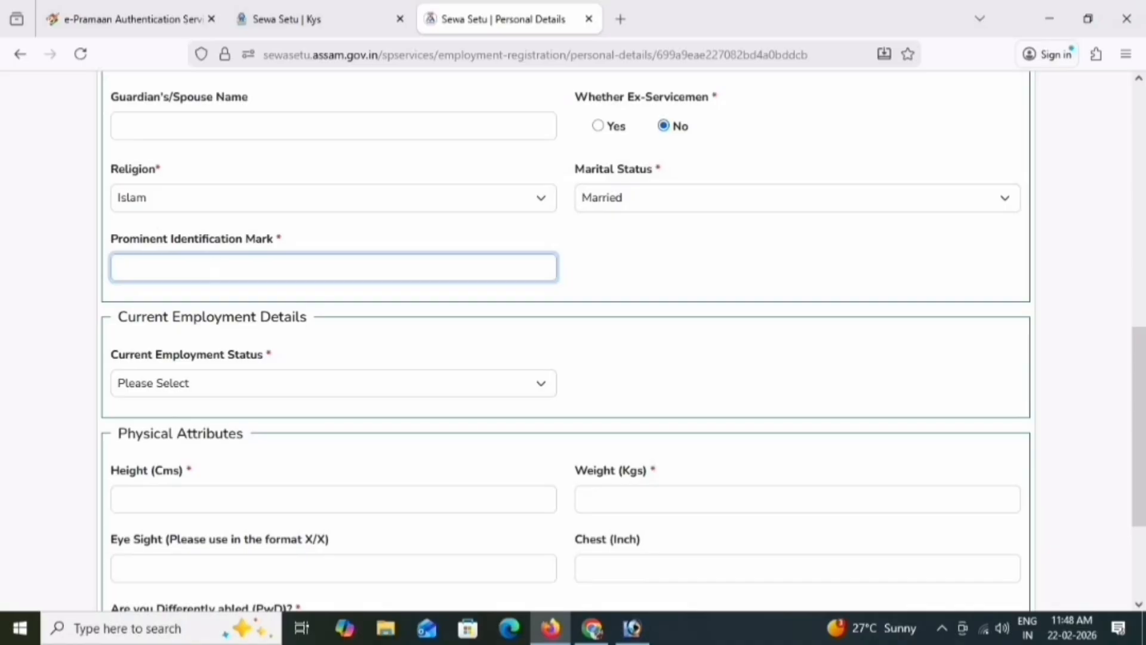
text(na)
scroll(197, 239, down, 3)
click(194, 218)
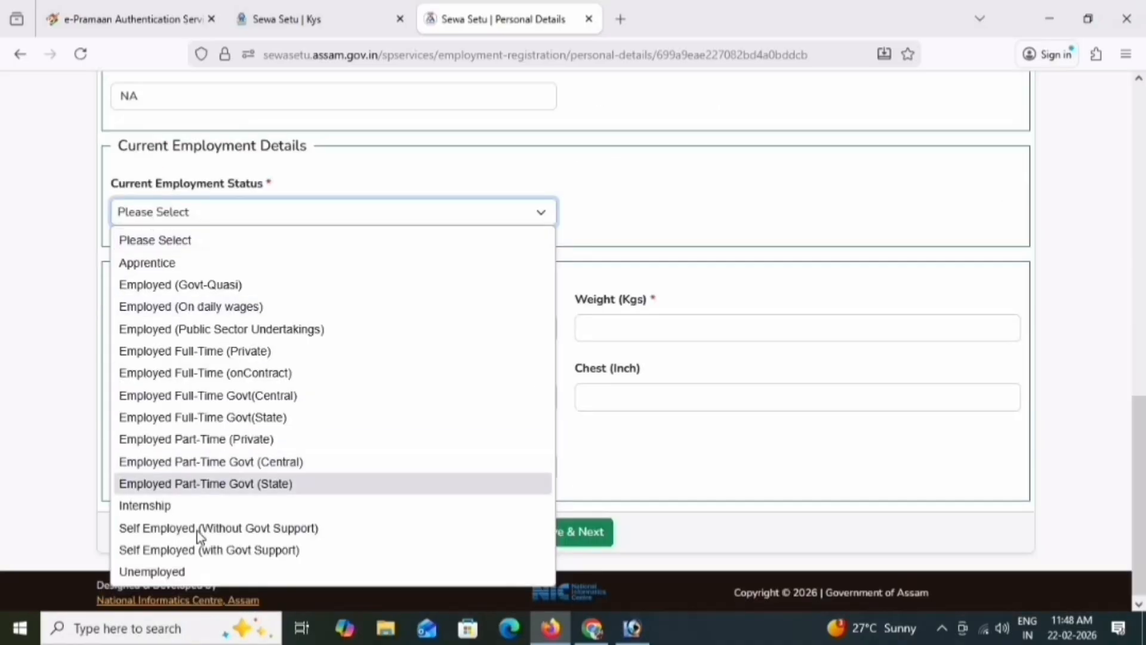
click(154, 576)
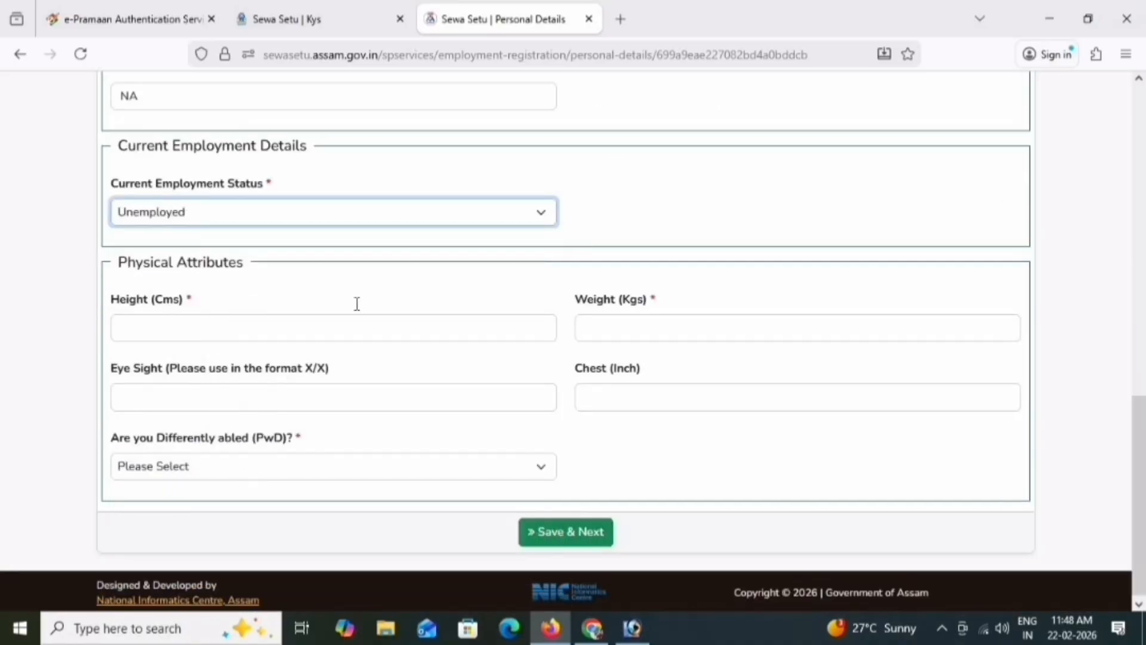
Enter a height of 165 cm and a weight of 62 kg in the physical attributes.
click(203, 326)
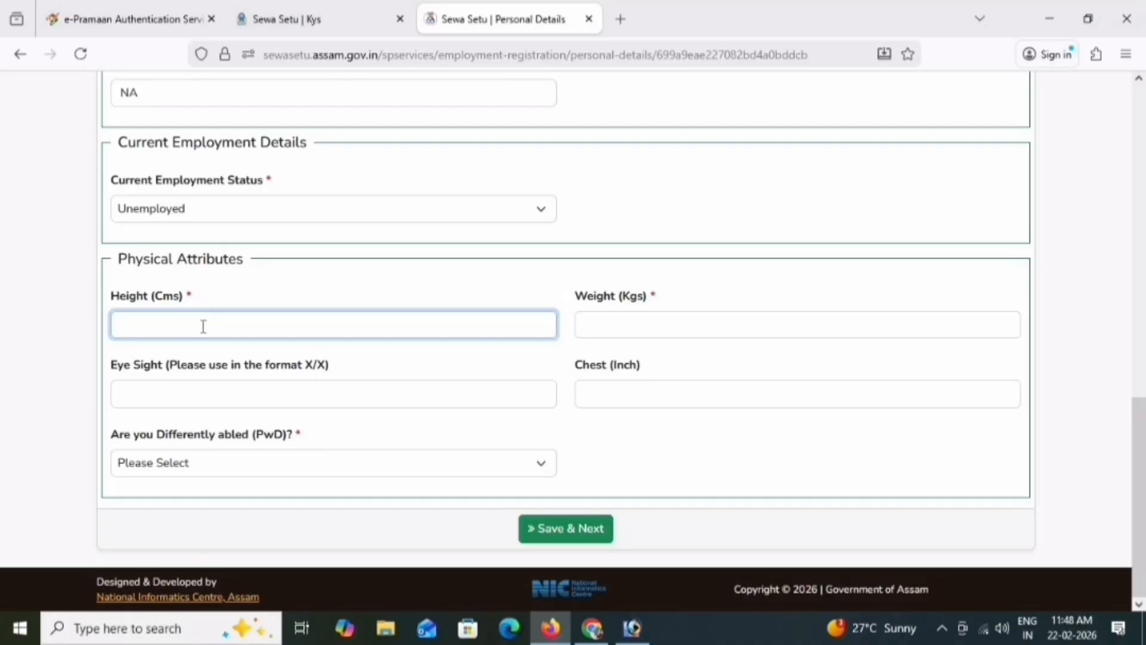
text(16)
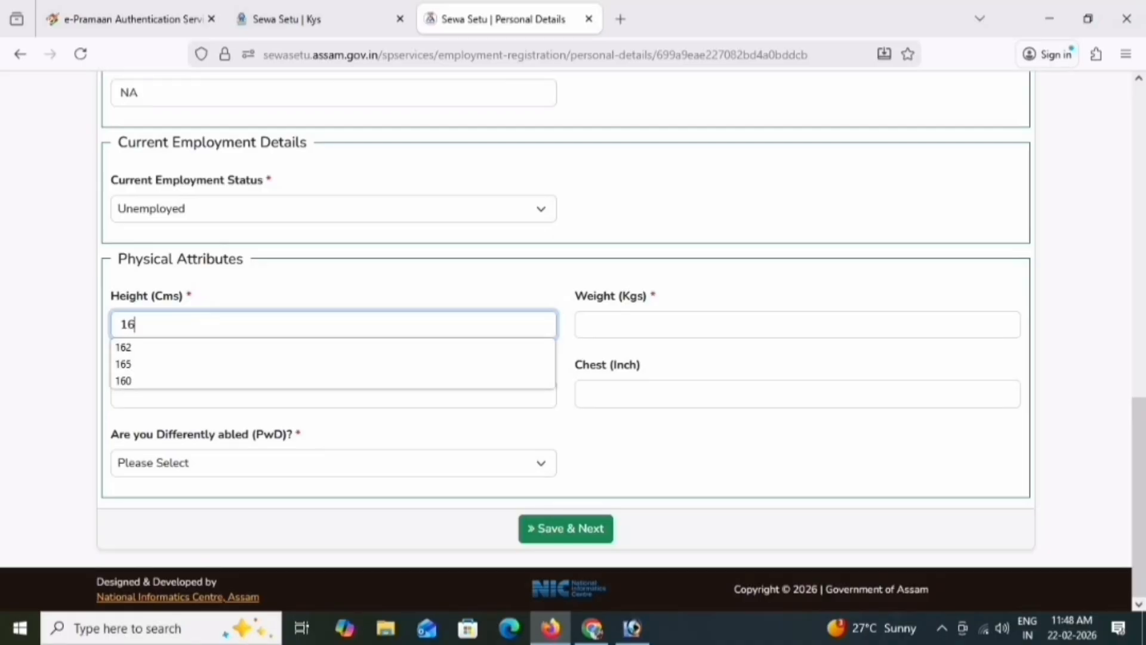
text(5)
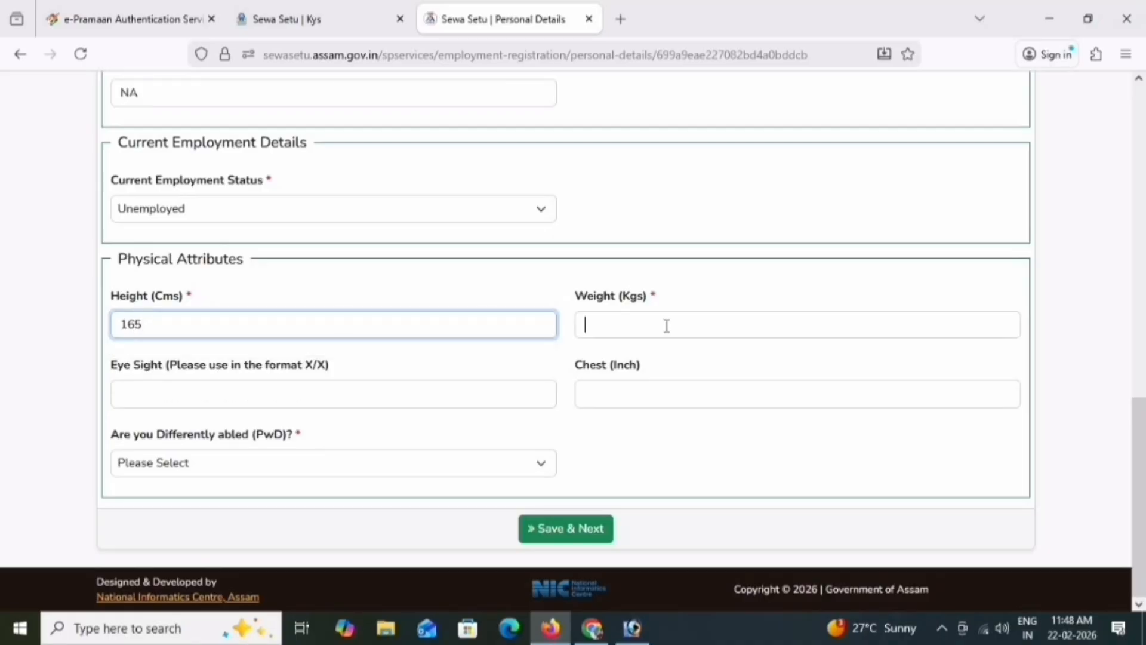
click(667, 327)
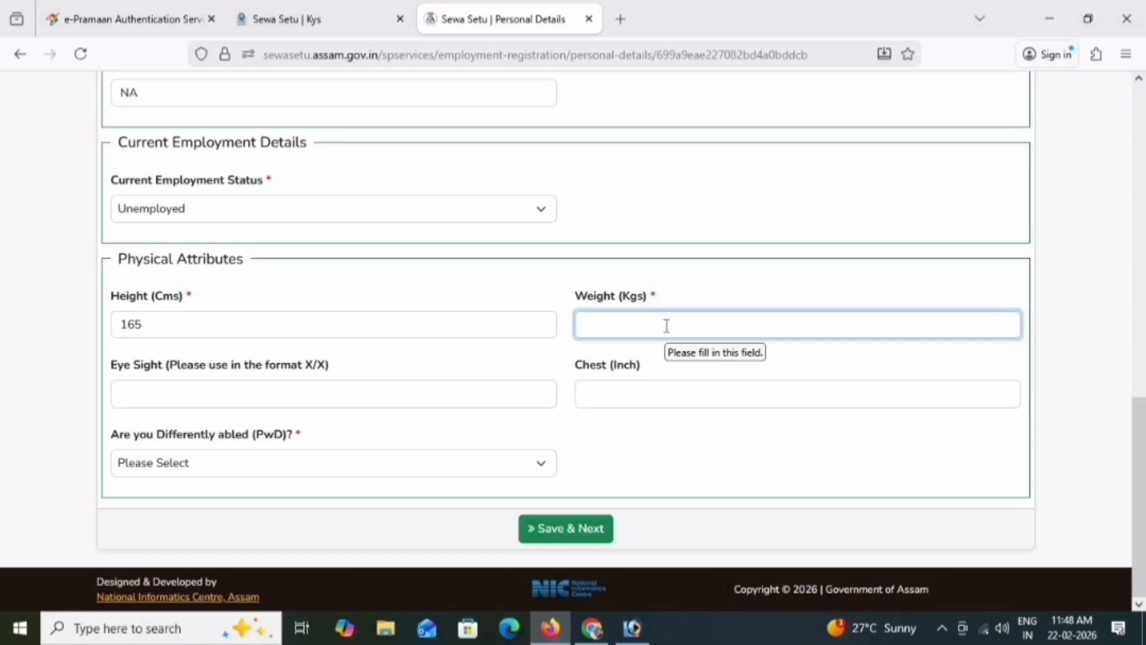
text(62)
Declare the applicant as not differently abled and save the personal details.
click(158, 463)
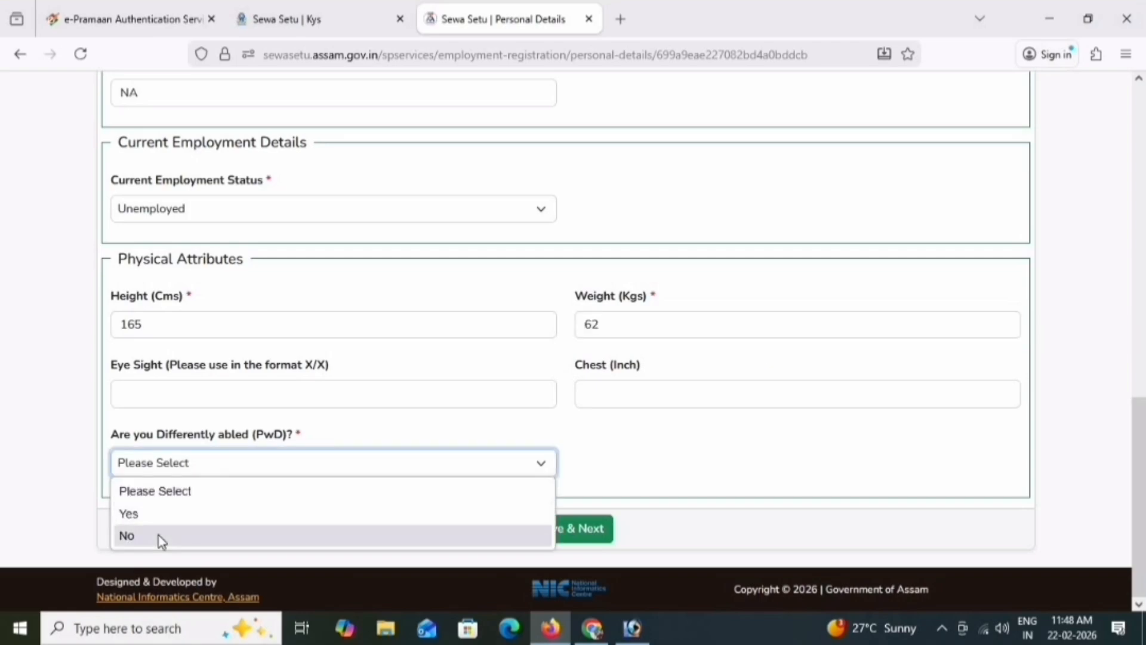
click(299, 540)
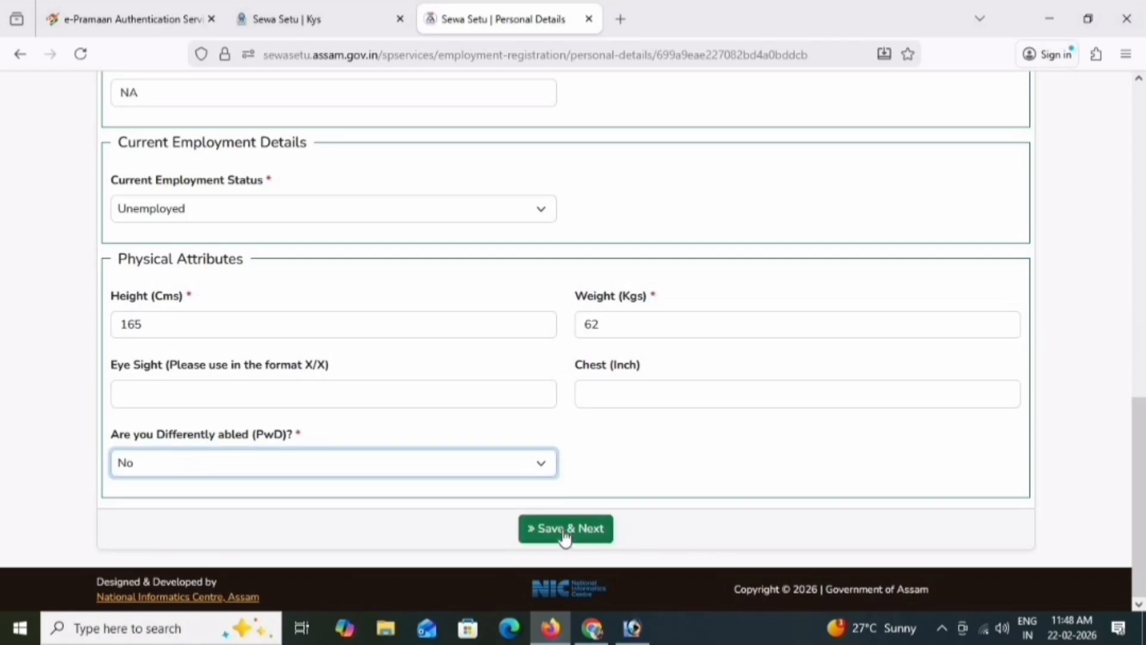
click(565, 531)
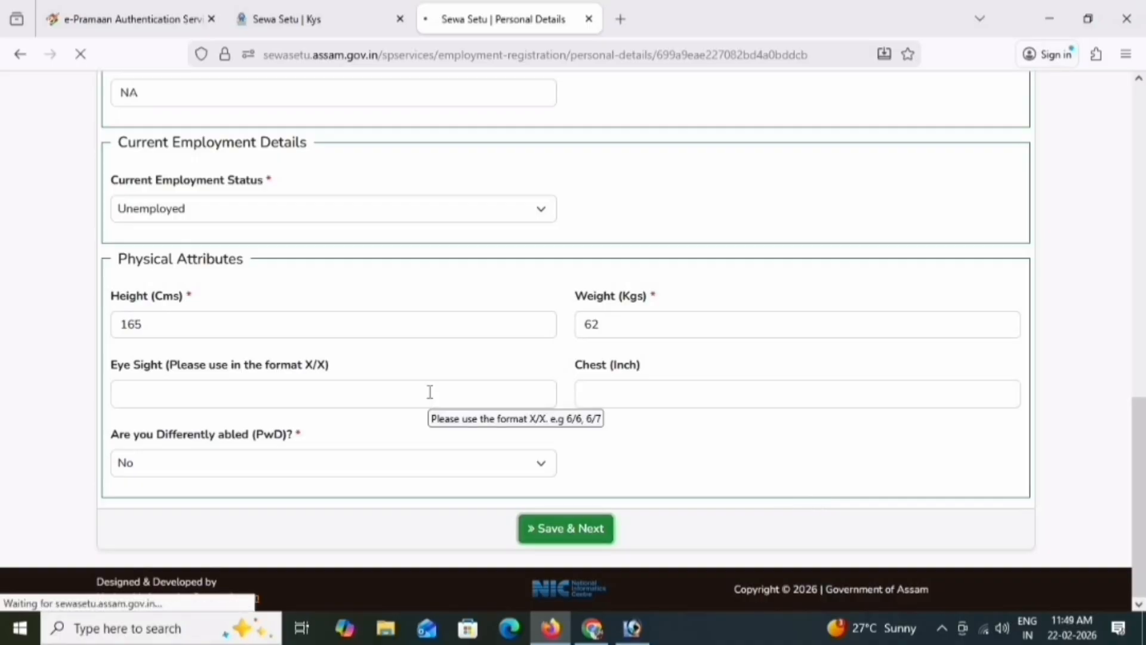
Set the communication address to be the same as the permanent address and save the address section.
scroll(222, 364, down, 10)
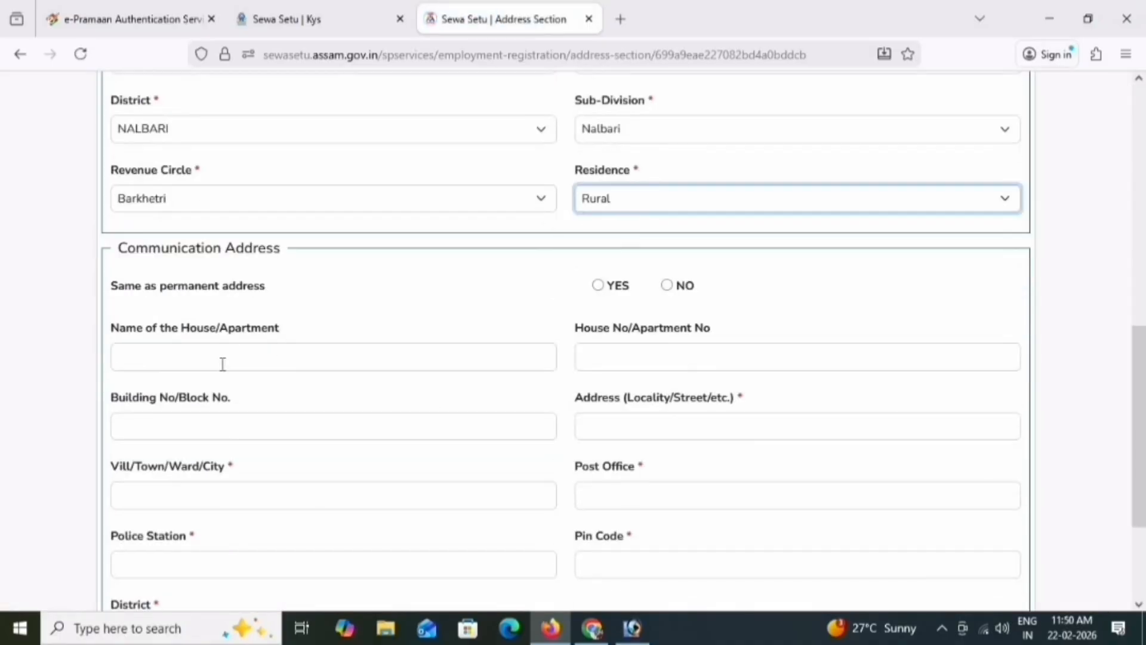
click(597, 286)
scroll(774, 370, down, 3)
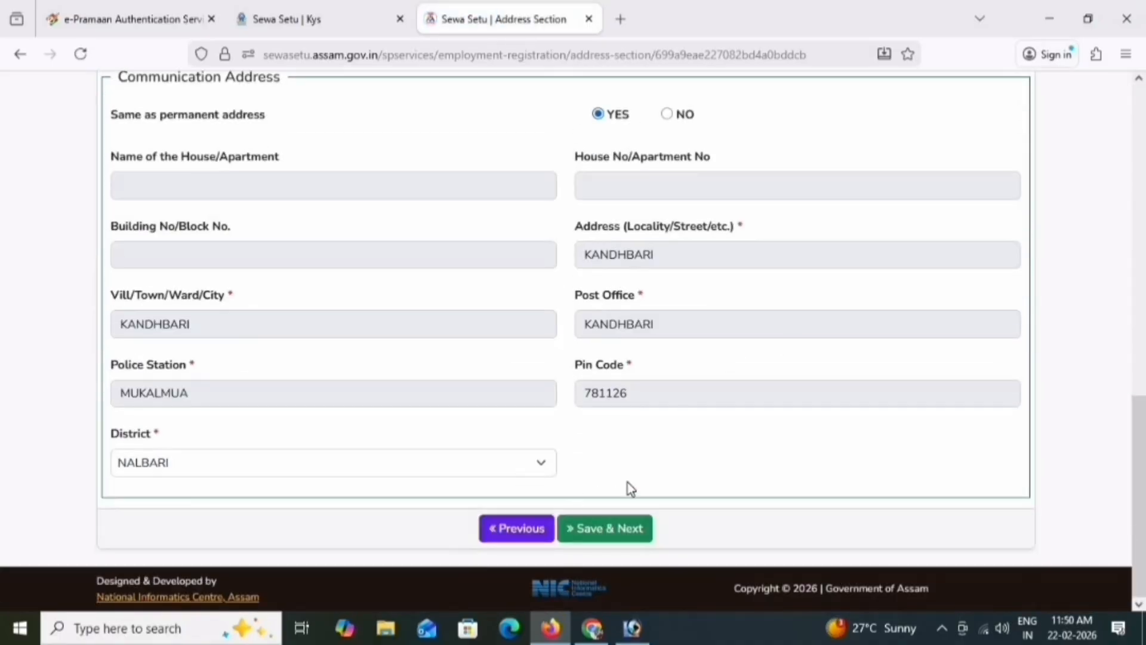
click(594, 529)
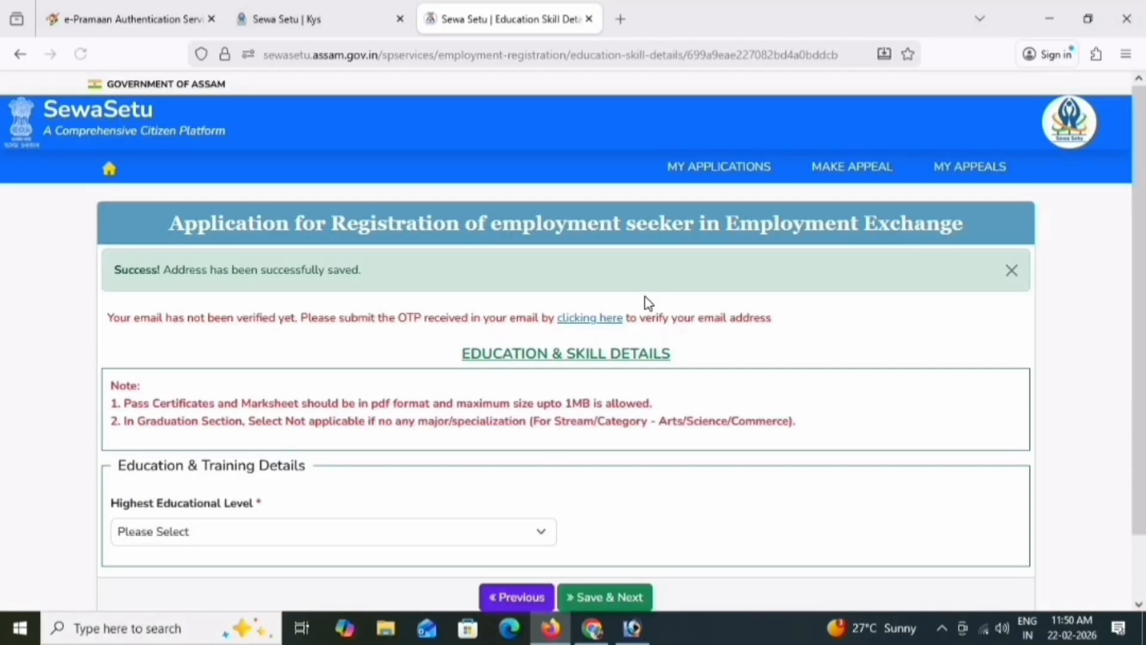
Verify the applicant's e-mail with the OTP received, and open the choices for the highest educational level.
scroll(619, 284, down, 2)
click(590, 250)
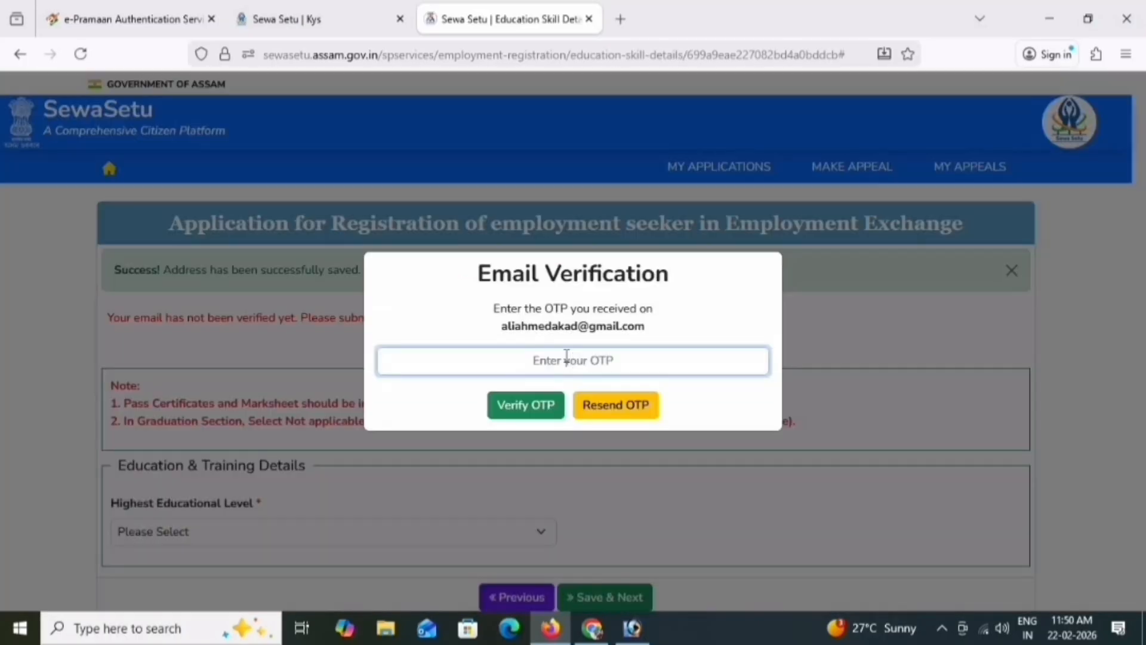
key(ctrl+v)
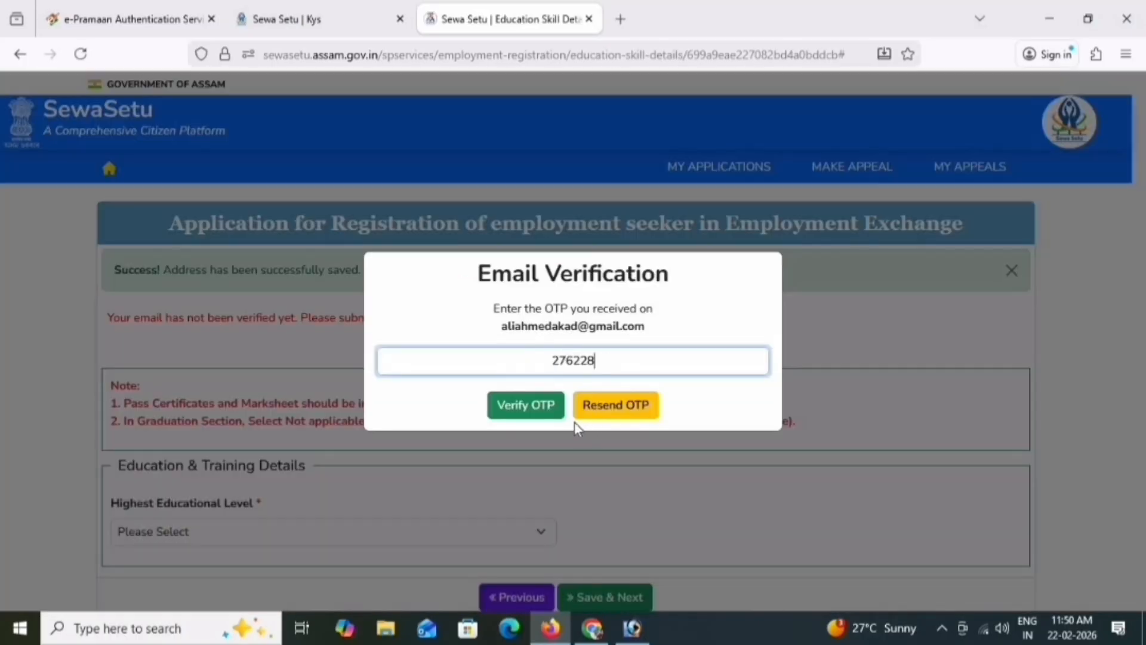
click(530, 405)
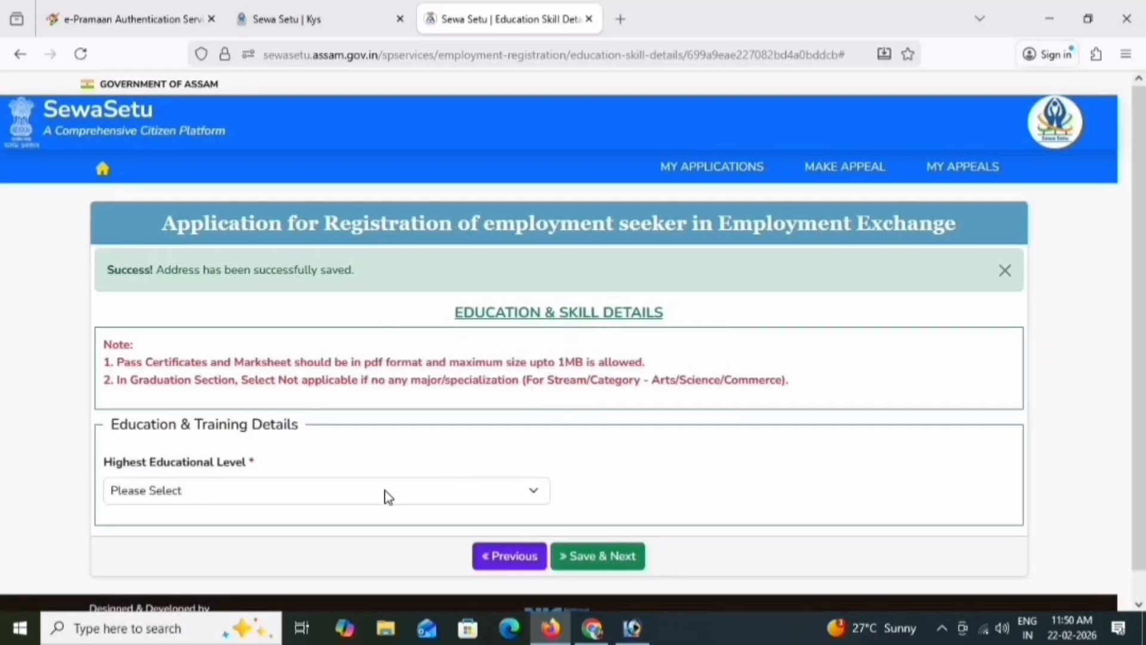
click(384, 490)
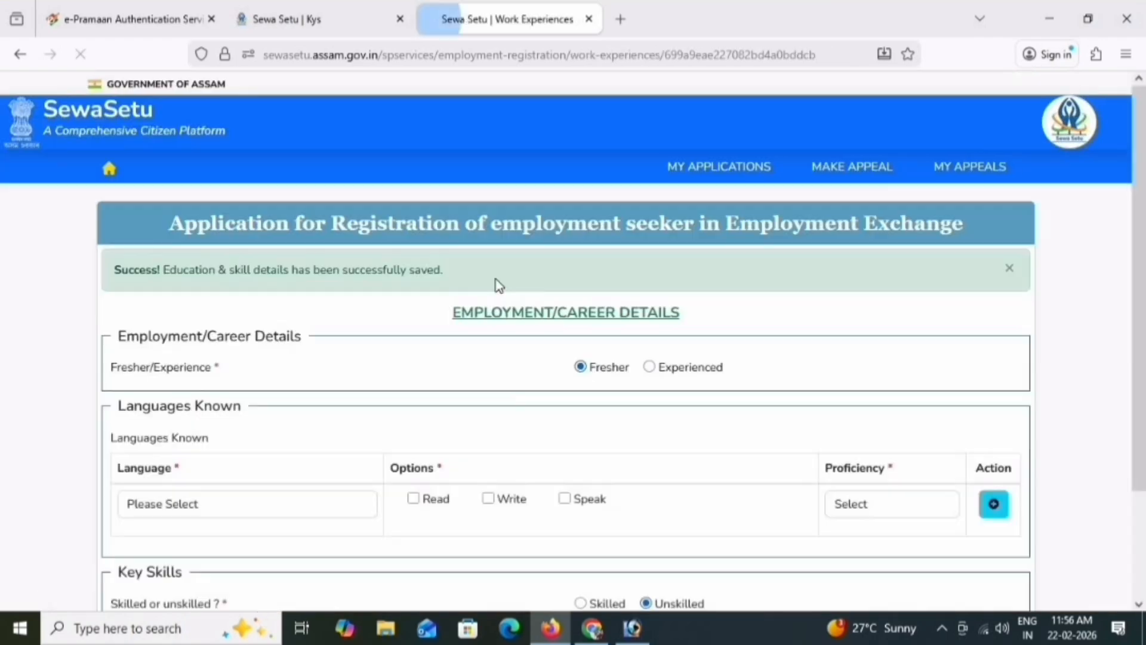
Select Assamese as a known language with reading ability and save the employment/career details.
scroll(472, 367, down, 3)
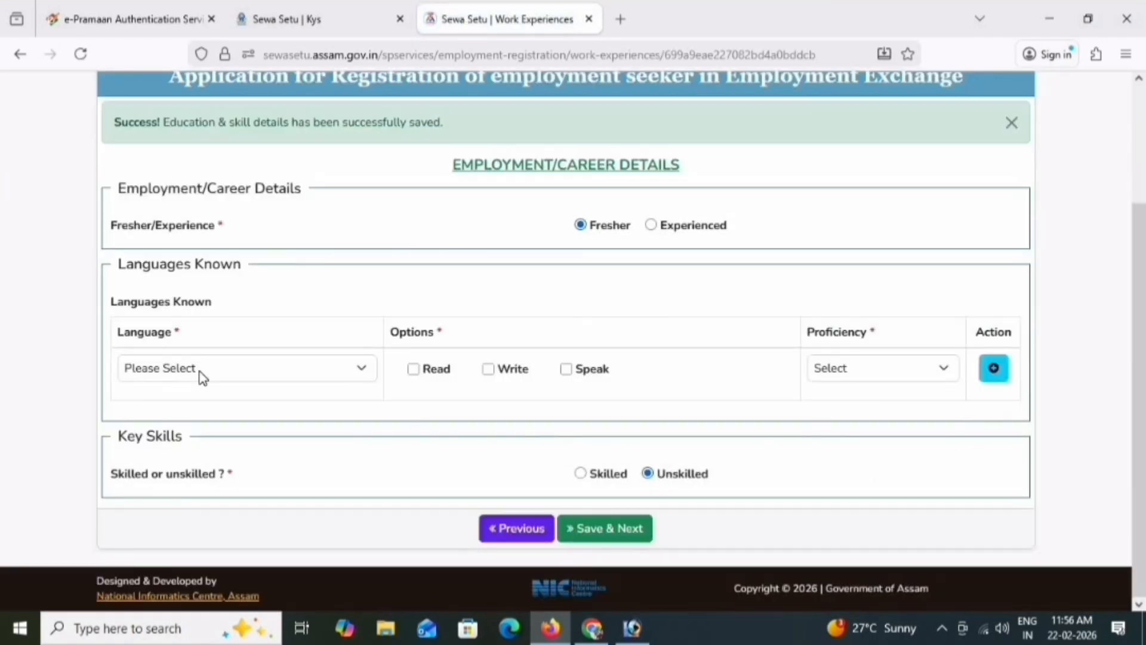
click(201, 368)
click(158, 108)
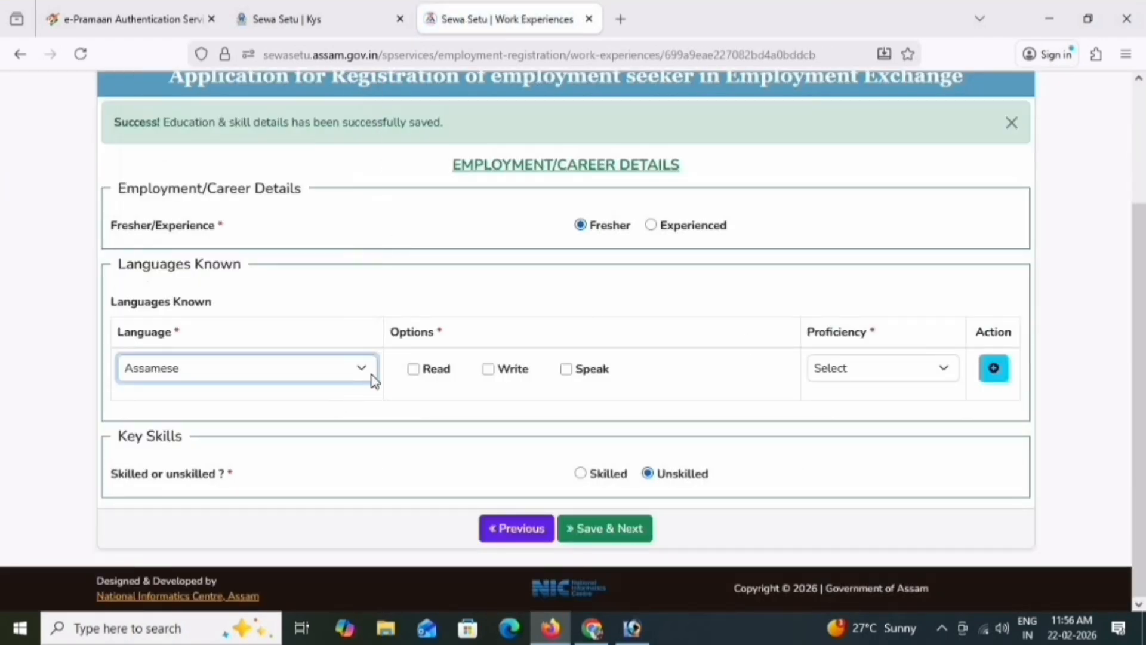
click(413, 369)
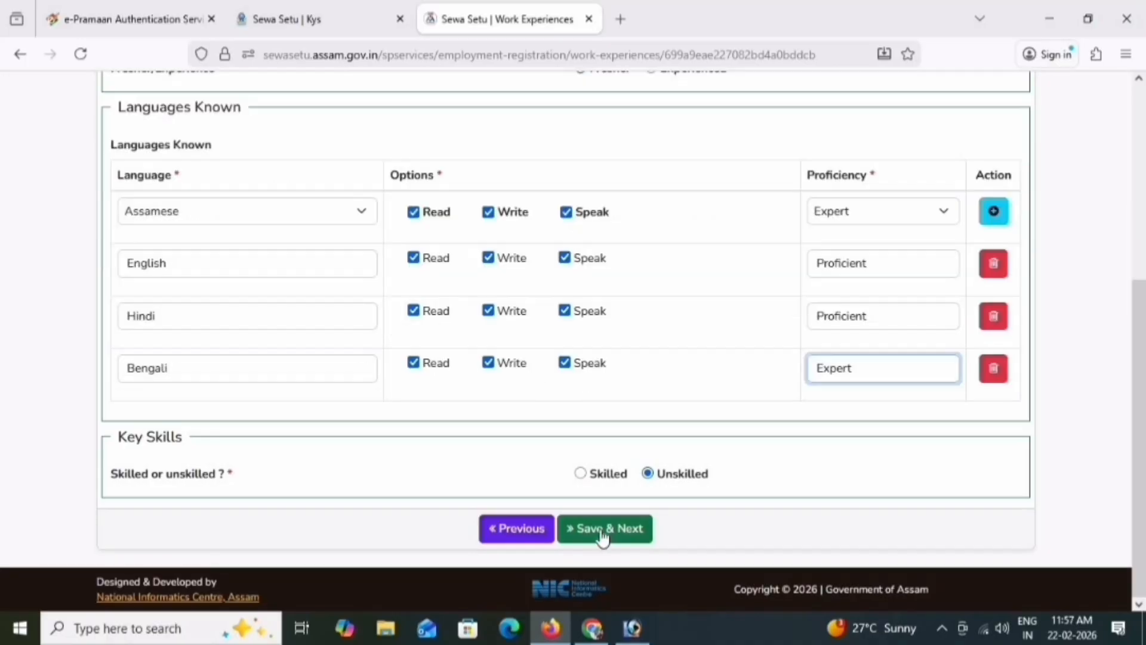
click(602, 528)
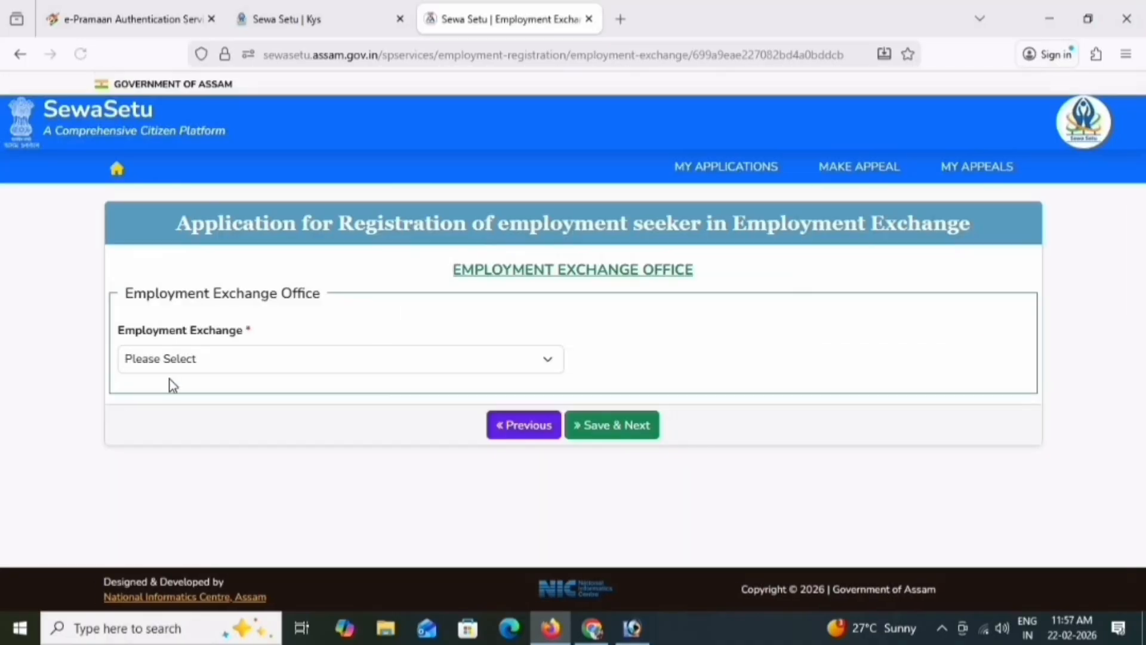
Choose District Employment Exchange- Nalbari as the employment exchange office and save it.
click(203, 364)
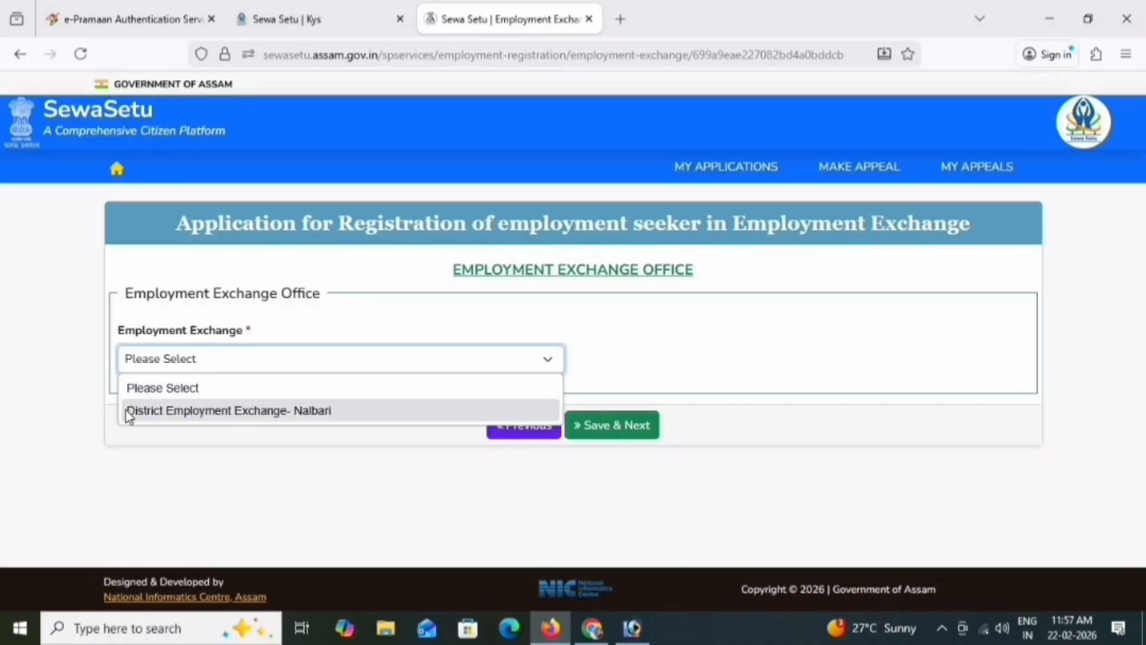
click(267, 410)
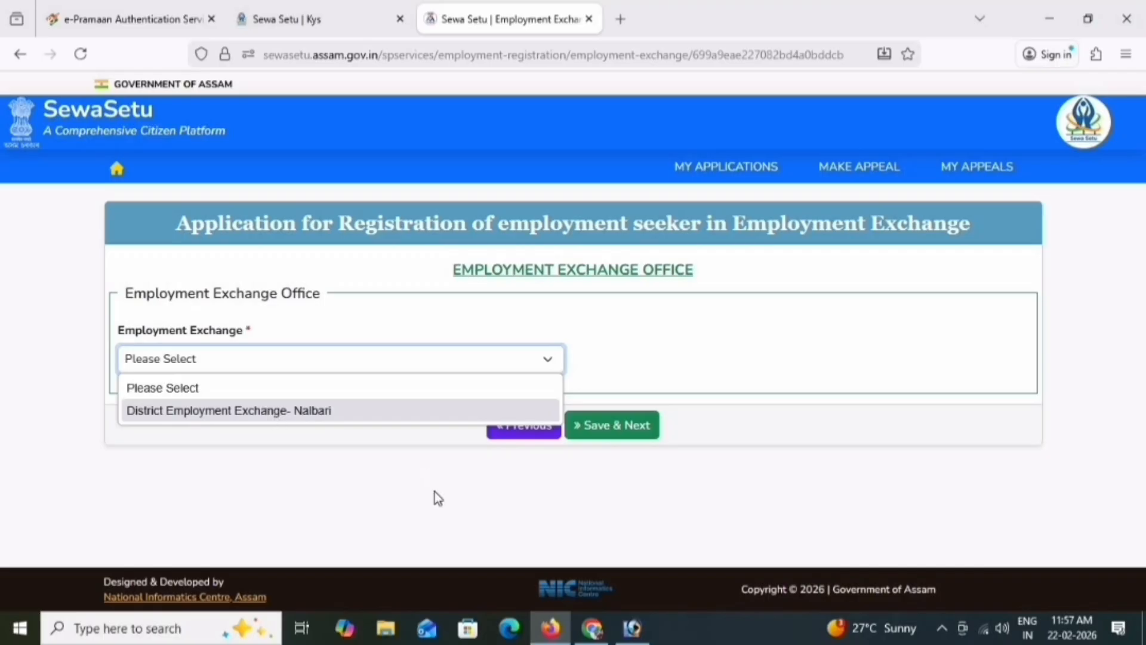
click(617, 430)
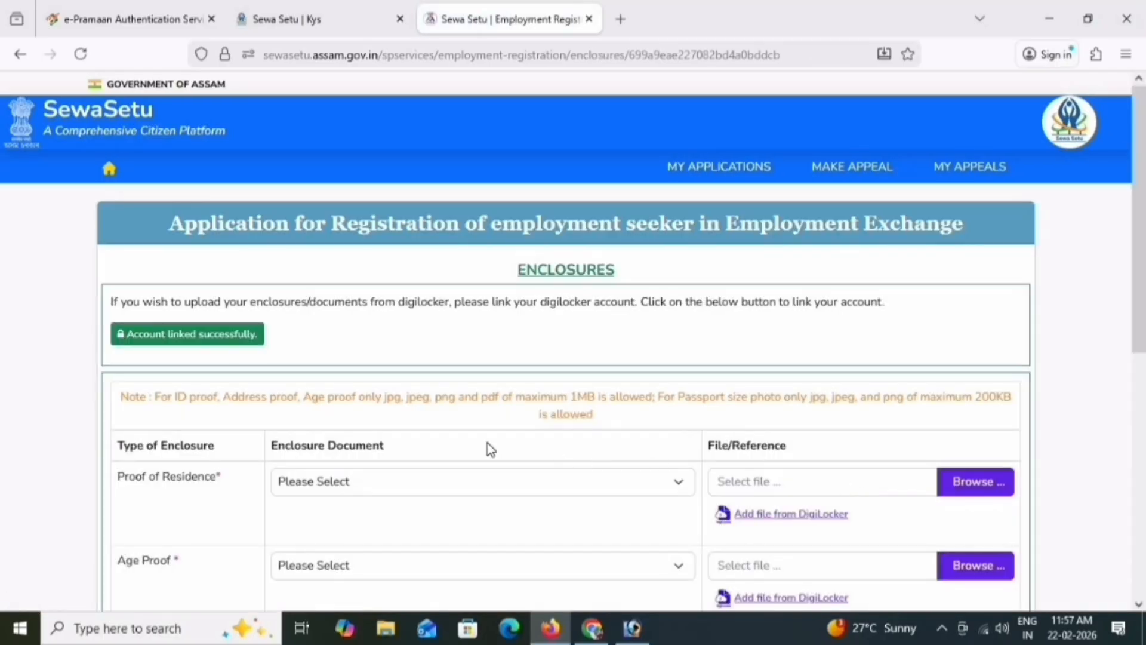
Complete the enclosures by attaching the signature image and accepting the declaration, and save them.
scroll(487, 443, down, 3)
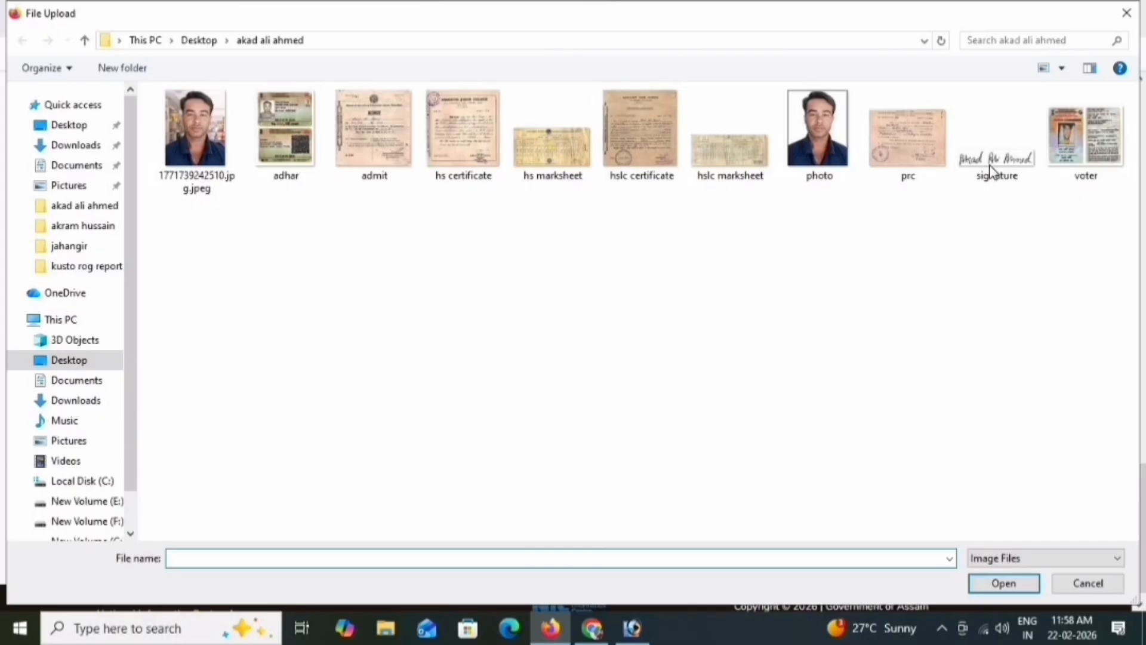
double_click(977, 179)
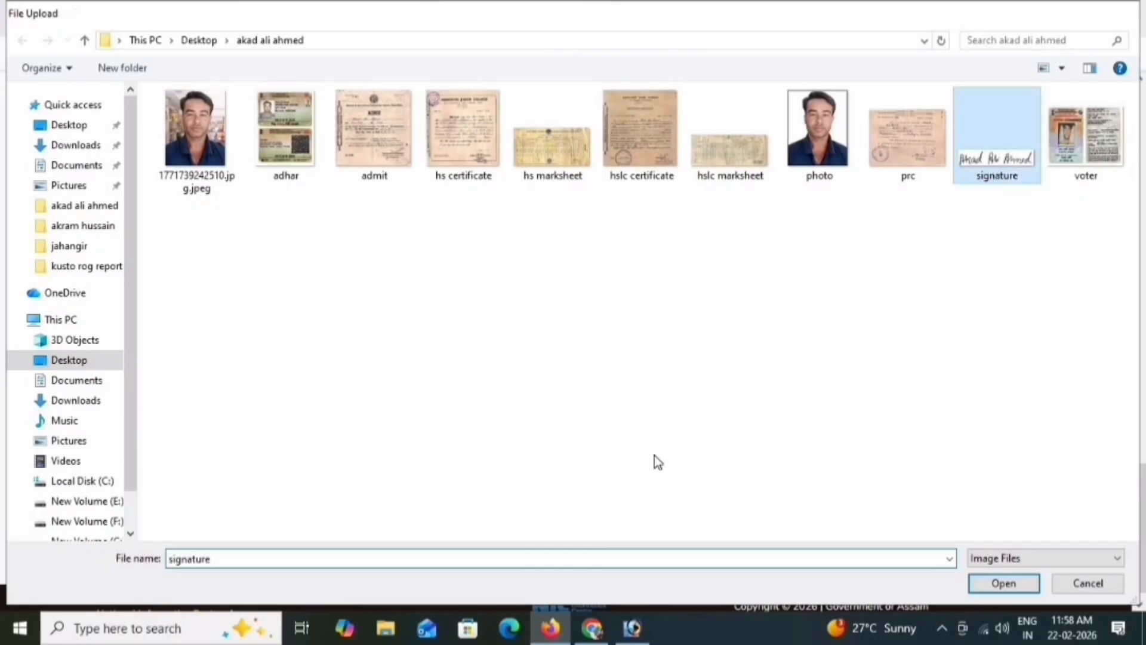
scroll(575, 478, down, 5)
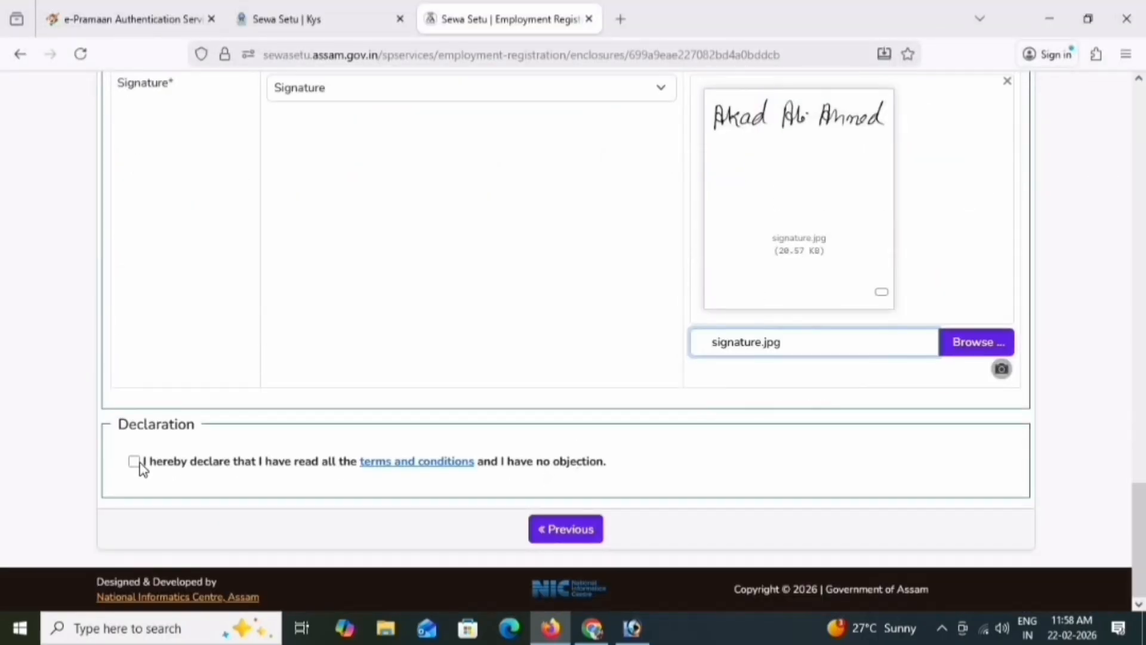
click(134, 461)
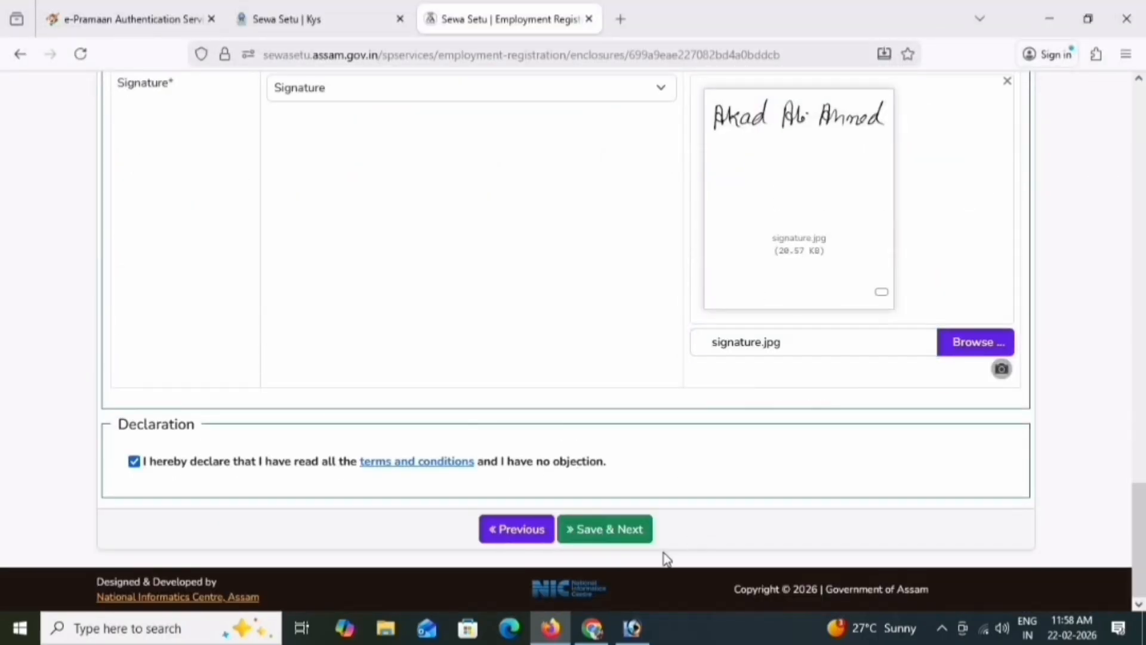
click(604, 537)
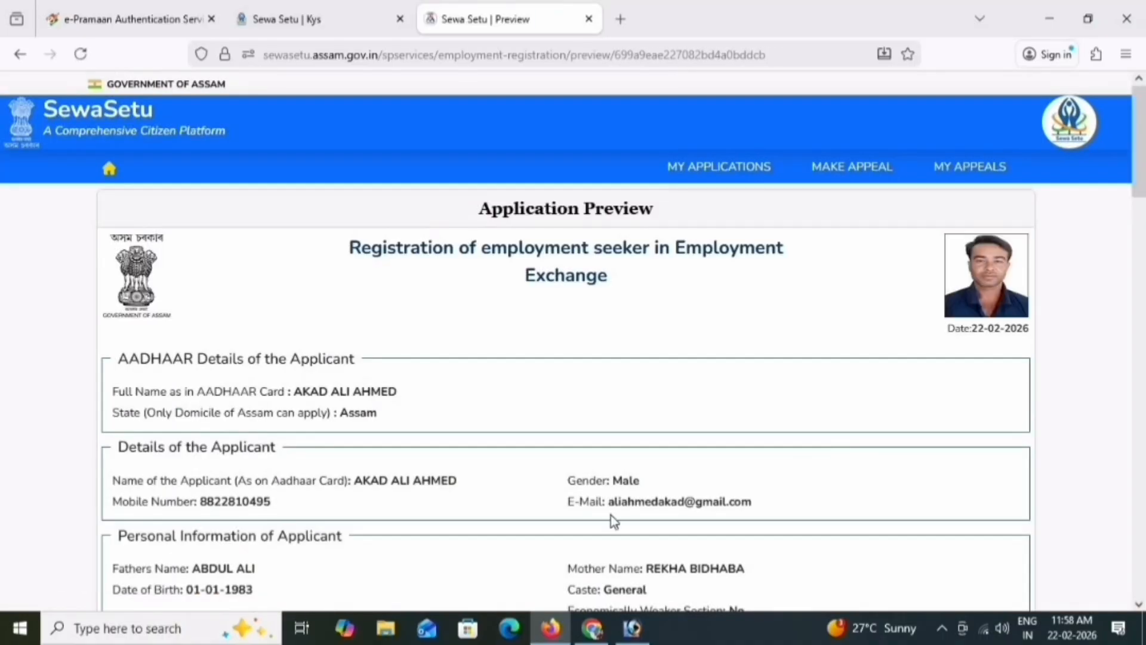
Proceed from the application preview to paying the convenience charge and choose Payment Gateway as the payment mode.
scroll(555, 409, down, 3)
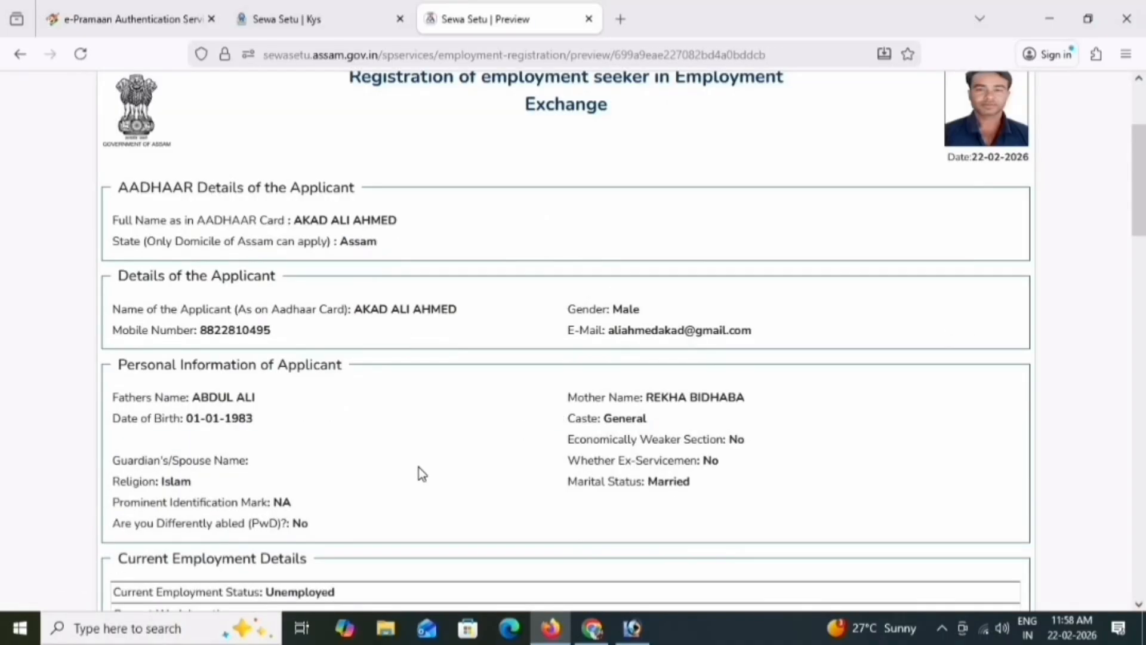
scroll(420, 471, down, 3)
scroll(417, 467, down, 10)
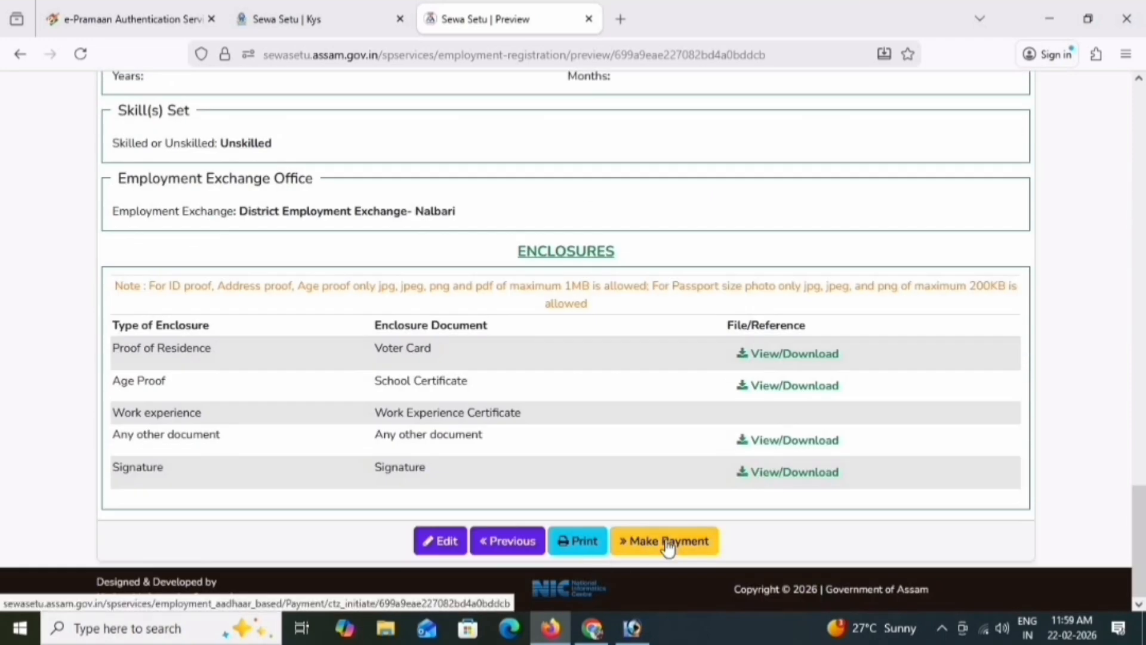
click(667, 545)
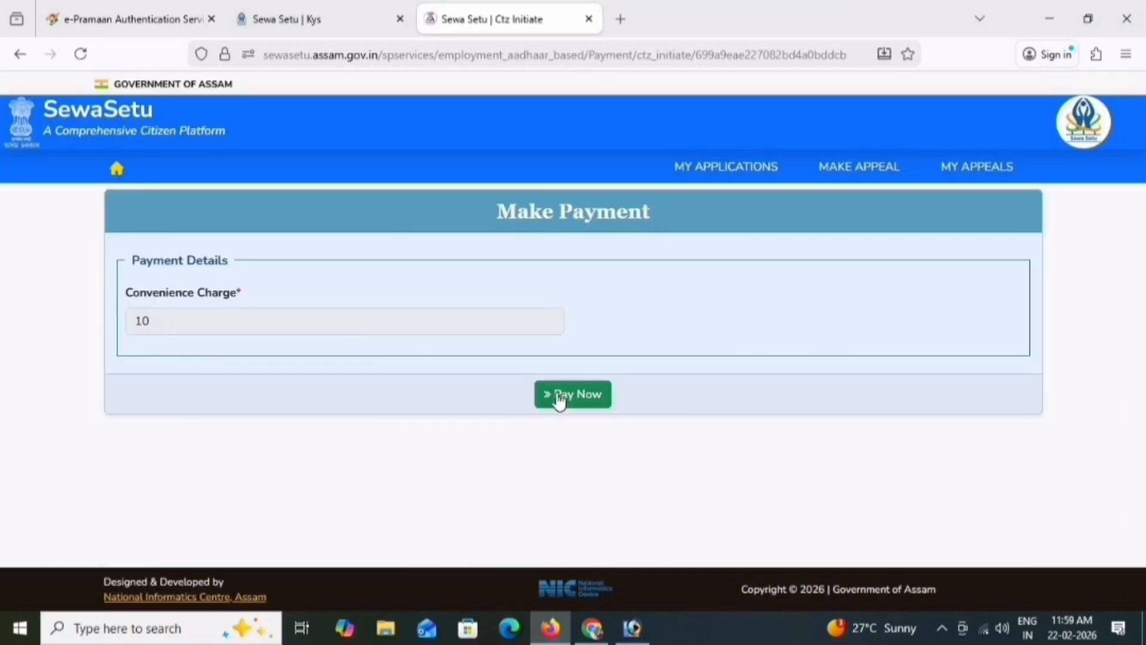
click(583, 395)
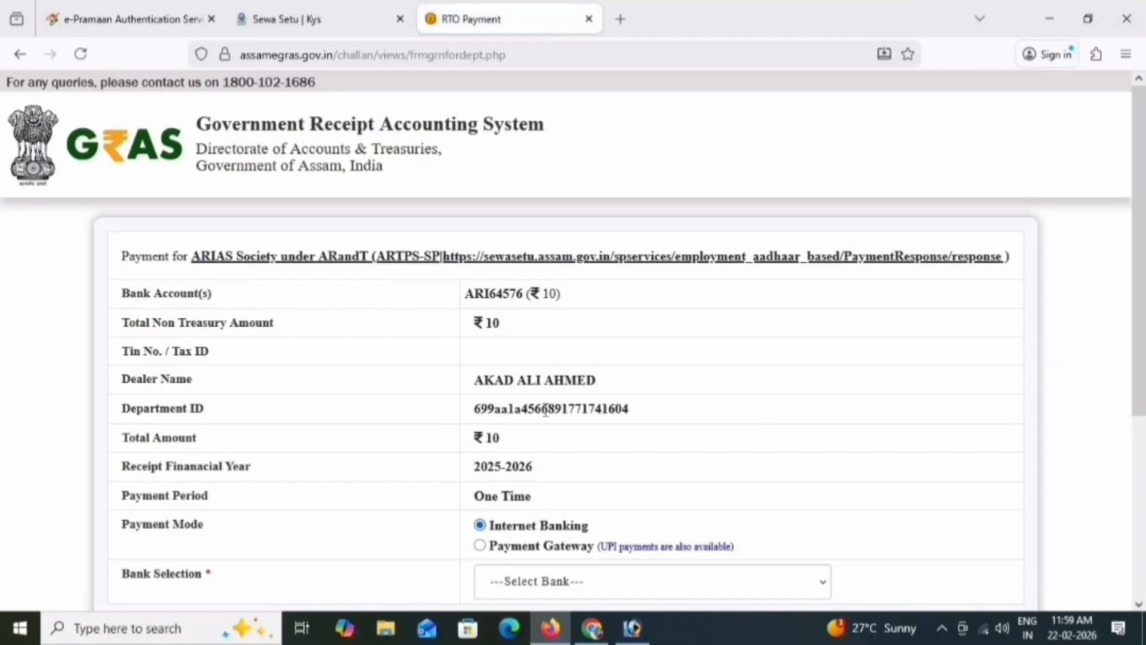
scroll(575, 407, down, 3)
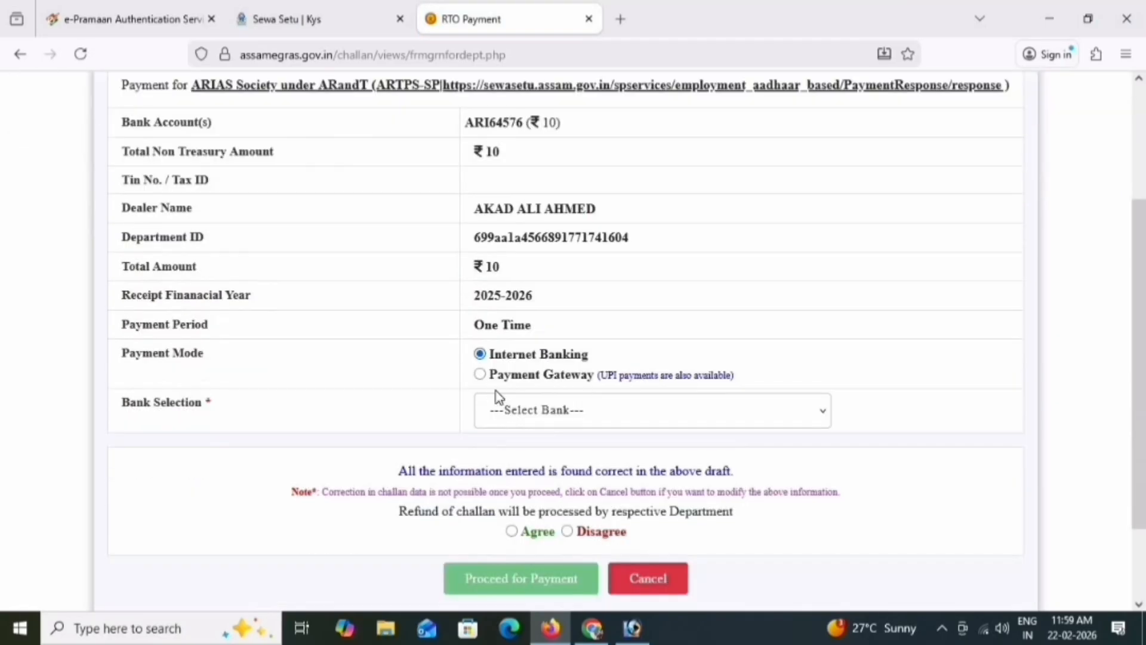
click(480, 375)
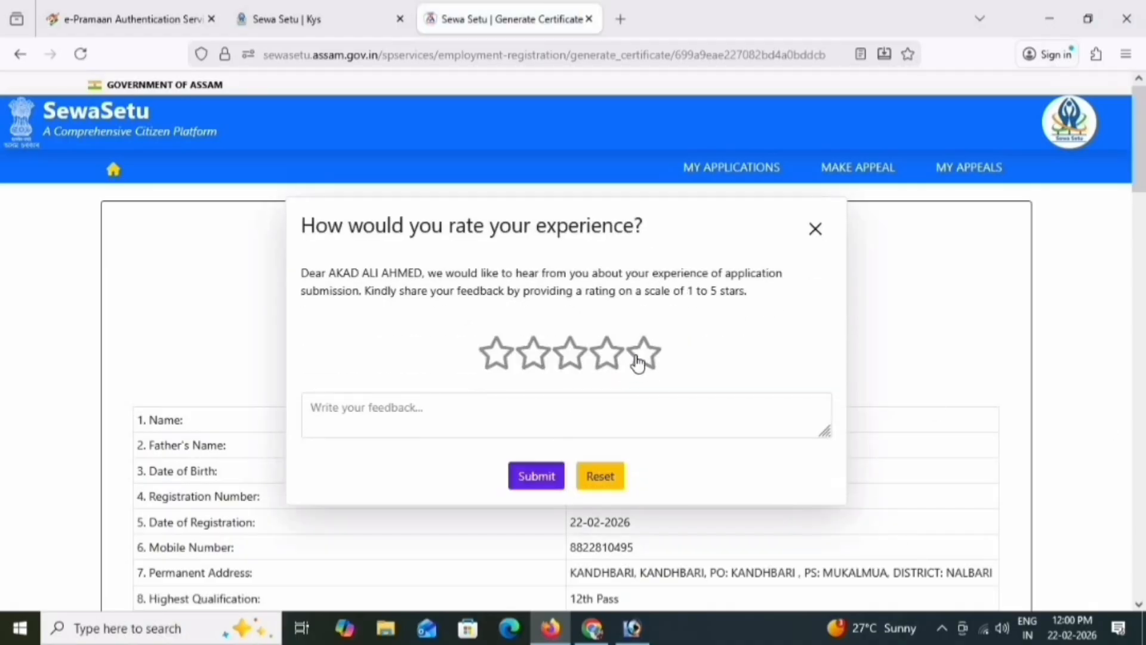
Rate the application experience five stars with the feedback GOOD and submit it.
click(641, 362)
click(471, 412)
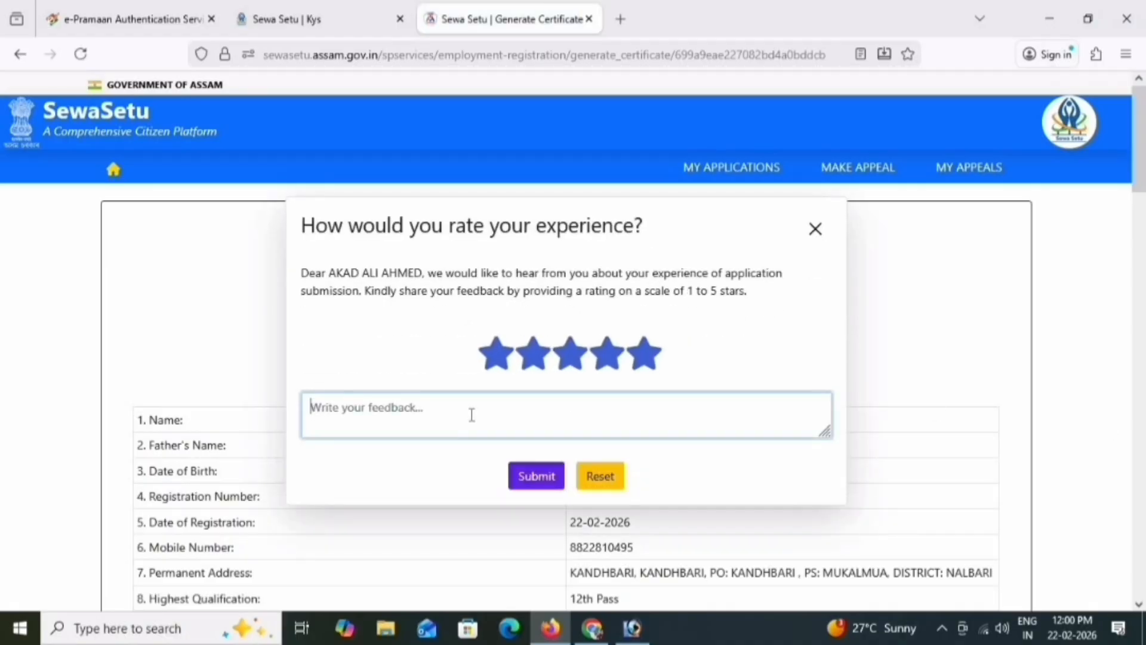
text(GOOD)
click(536, 476)
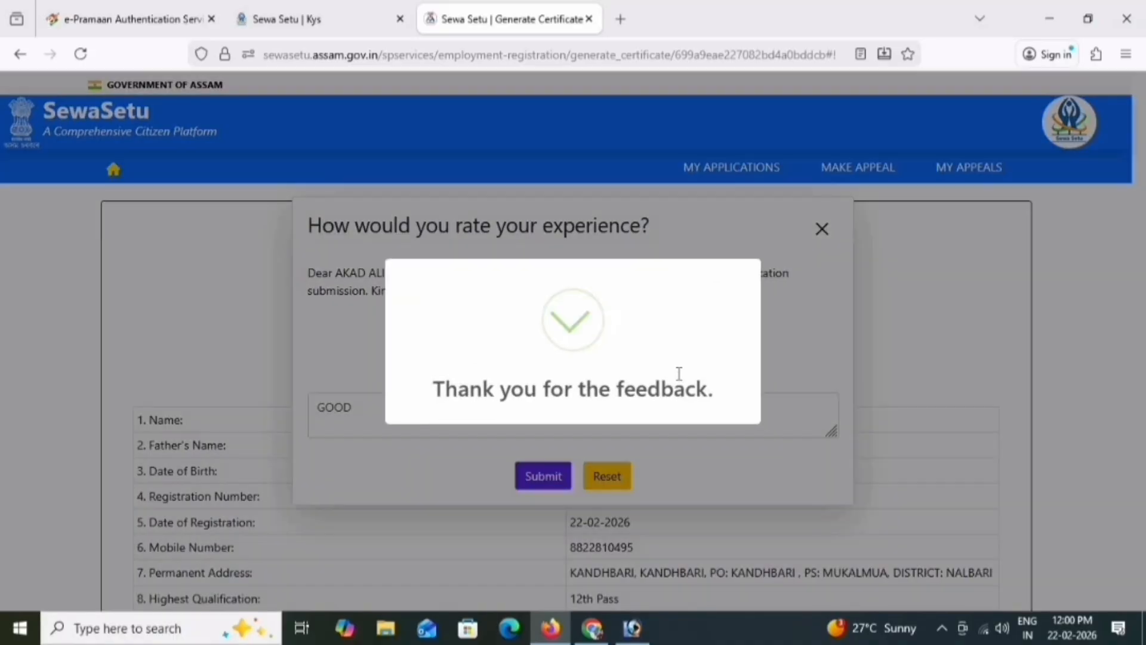
Go past the application acknowledgement and download the registration certificate as a PDF.
scroll(525, 432, down, 15)
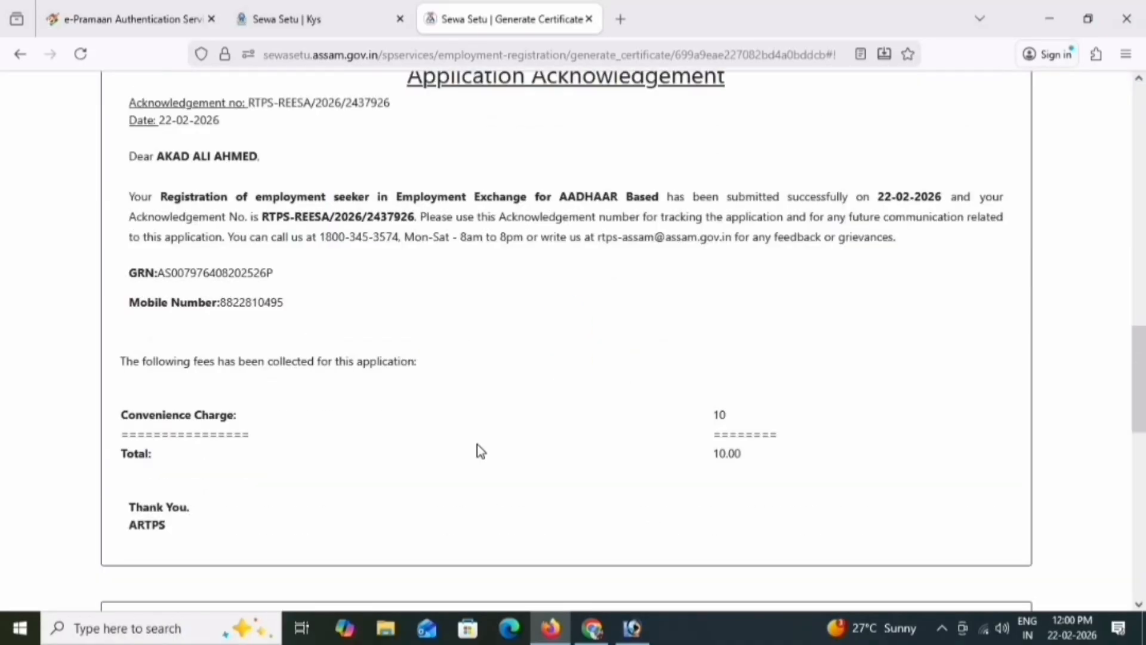
scroll(477, 444, down, 8)
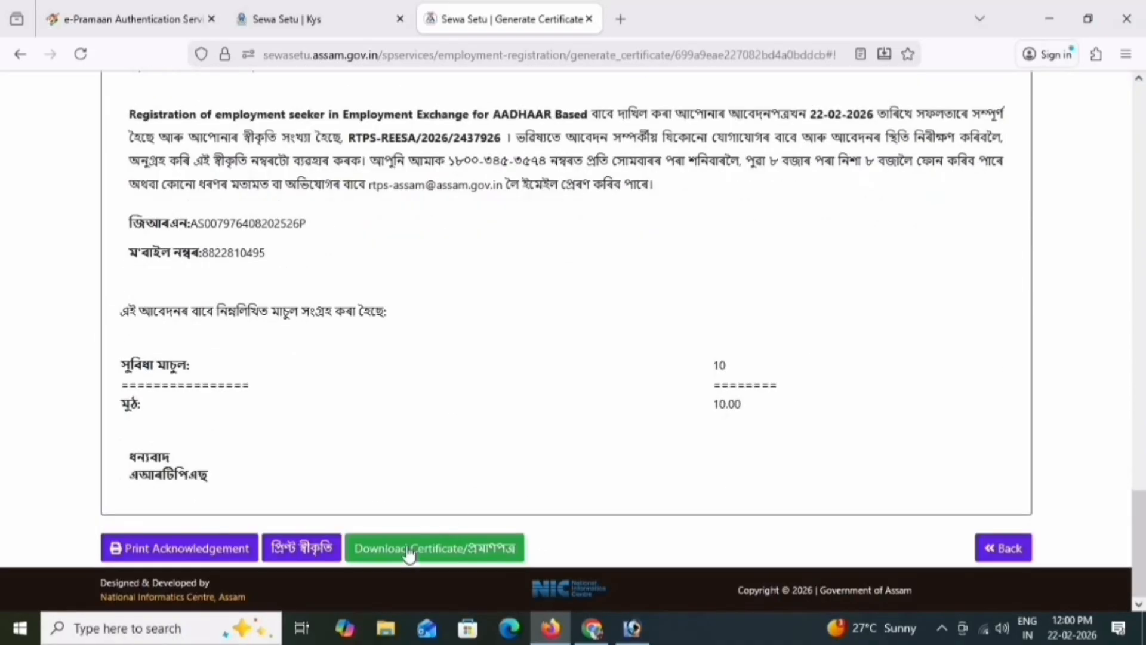
click(403, 551)
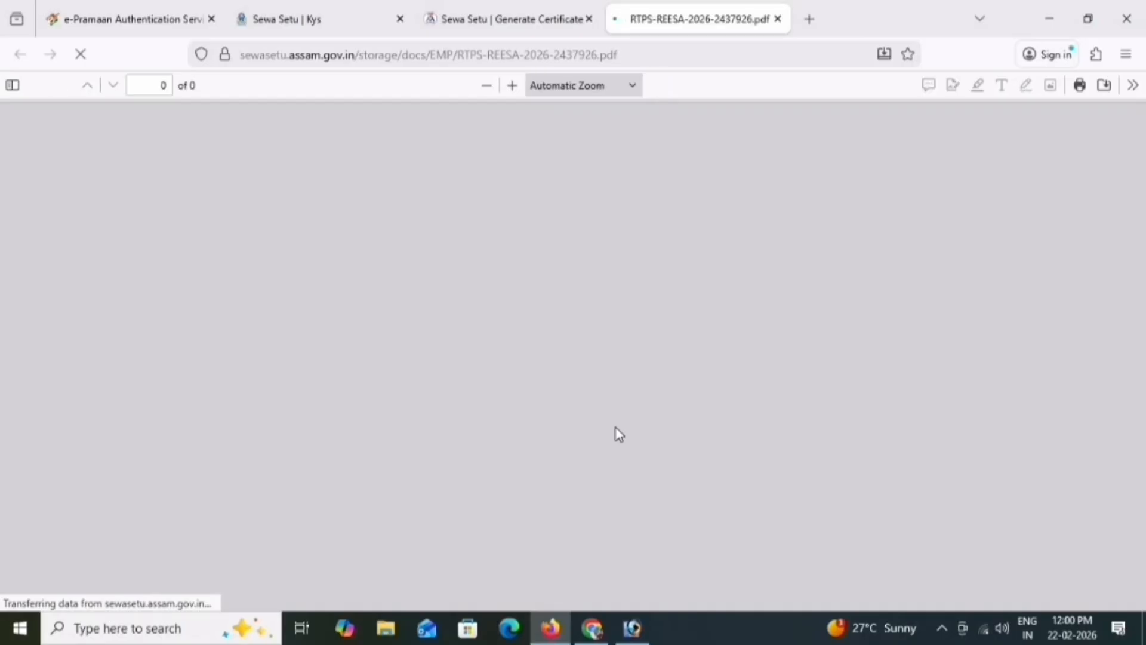